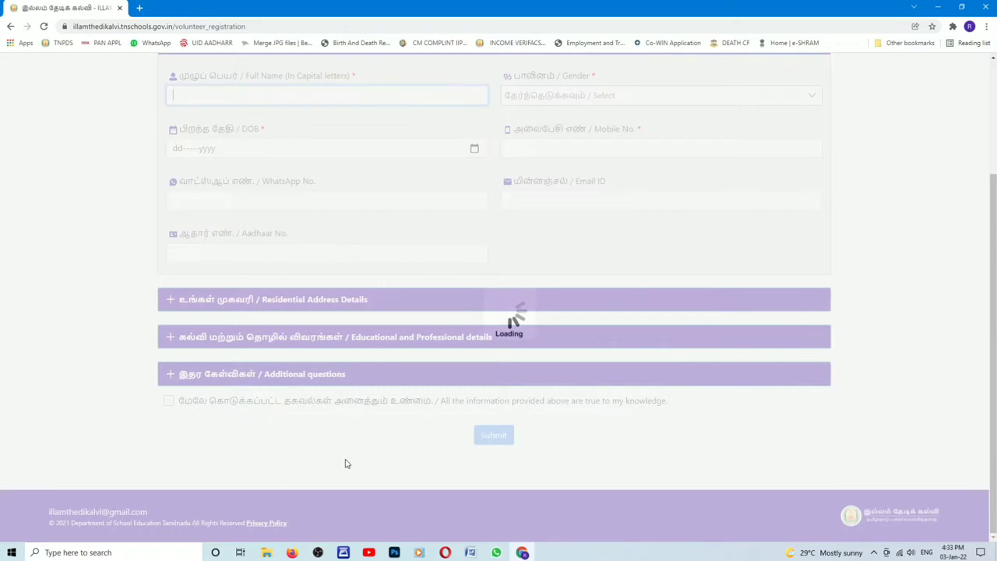
# Step: Enter the volunteer's full name and select their gender
pyautogui.click(224, 98)
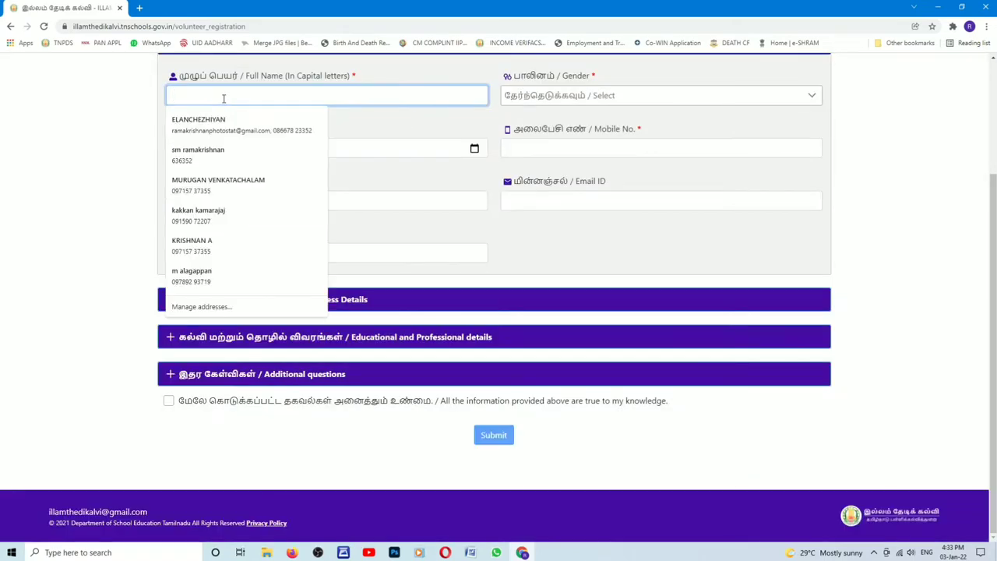
pyautogui.write('SE')
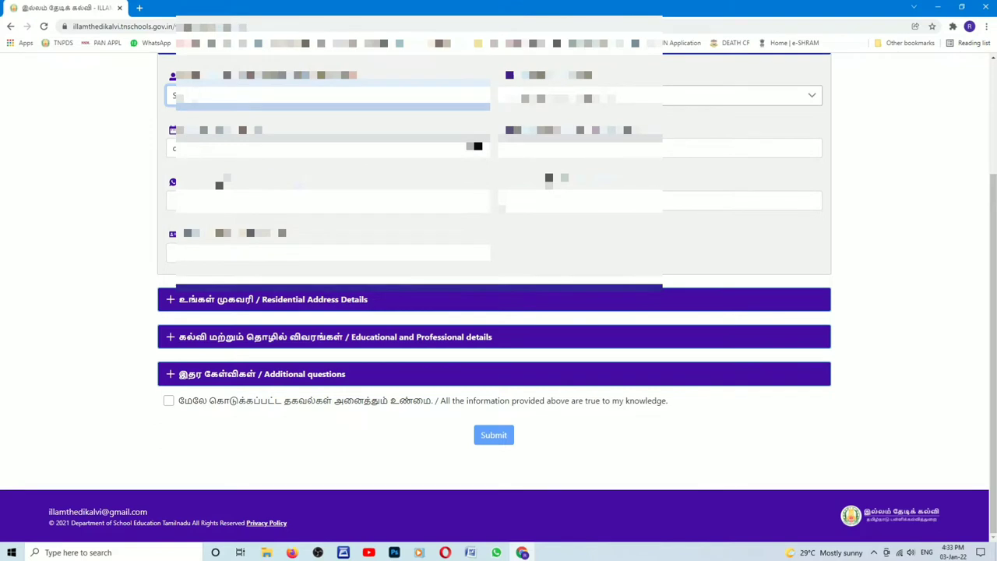
pyautogui.write('LV')
pyautogui.click(581, 95)
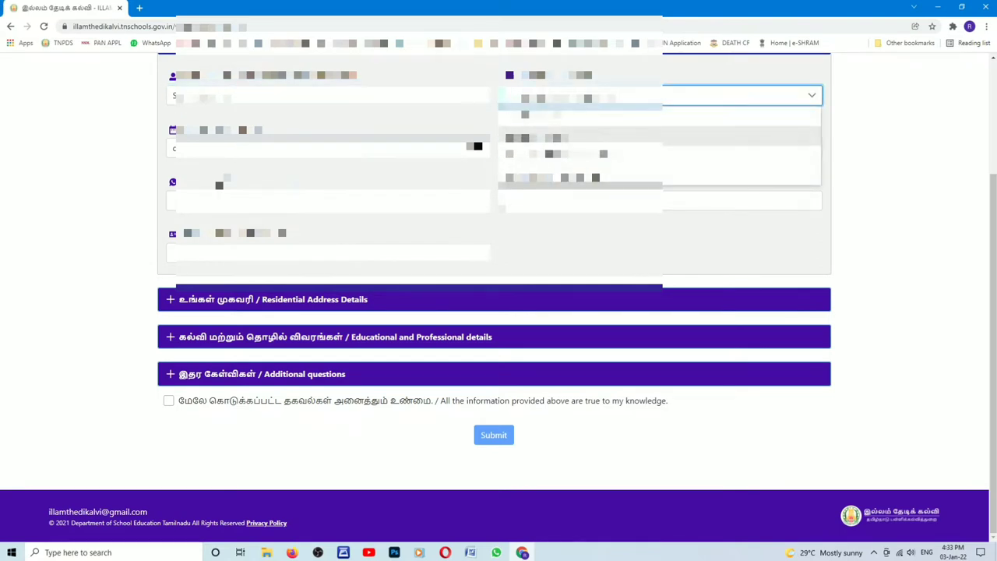
pyautogui.click(662, 137)
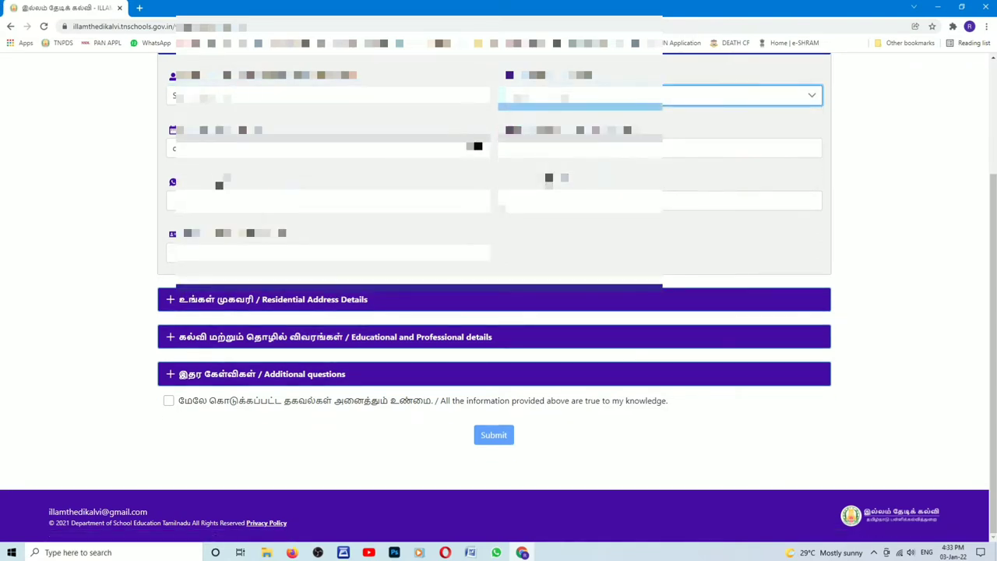
# Step: Pick the volunteer's birth year and day in the date-of-birth calendar
pyautogui.click(178, 147)
pyautogui.click(220, 176)
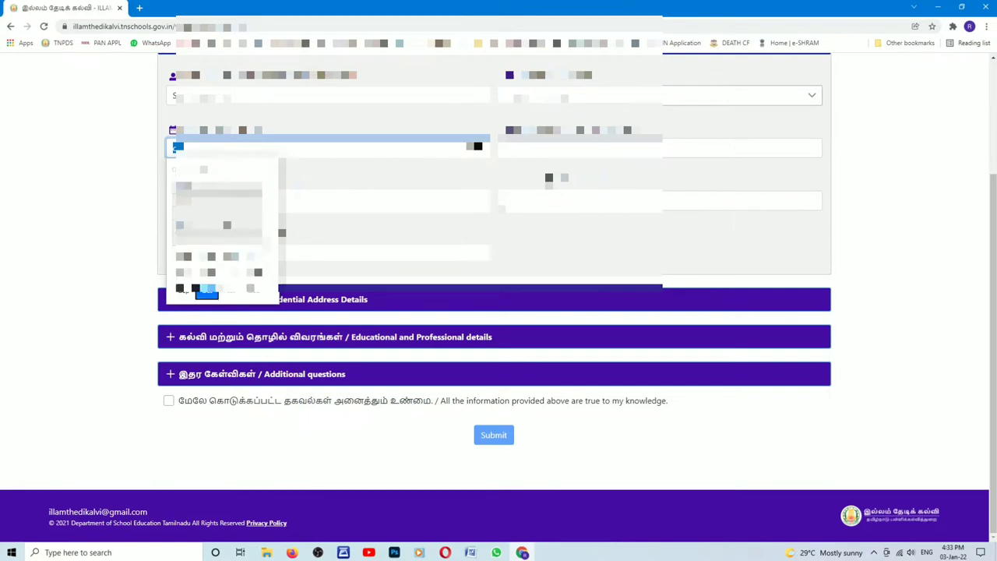
pyautogui.scroll(10, 219, 234)
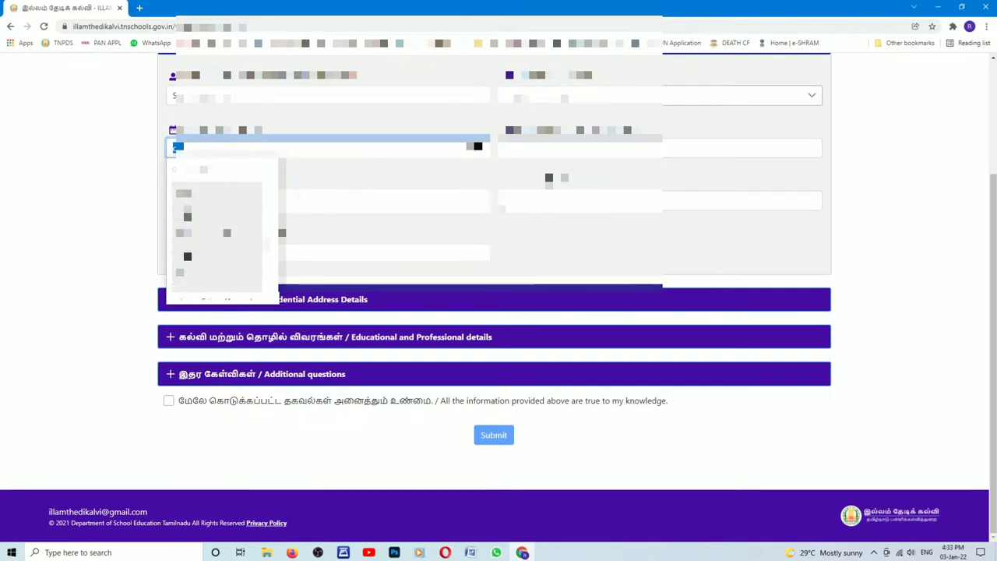
pyautogui.scroll(5, 219, 233)
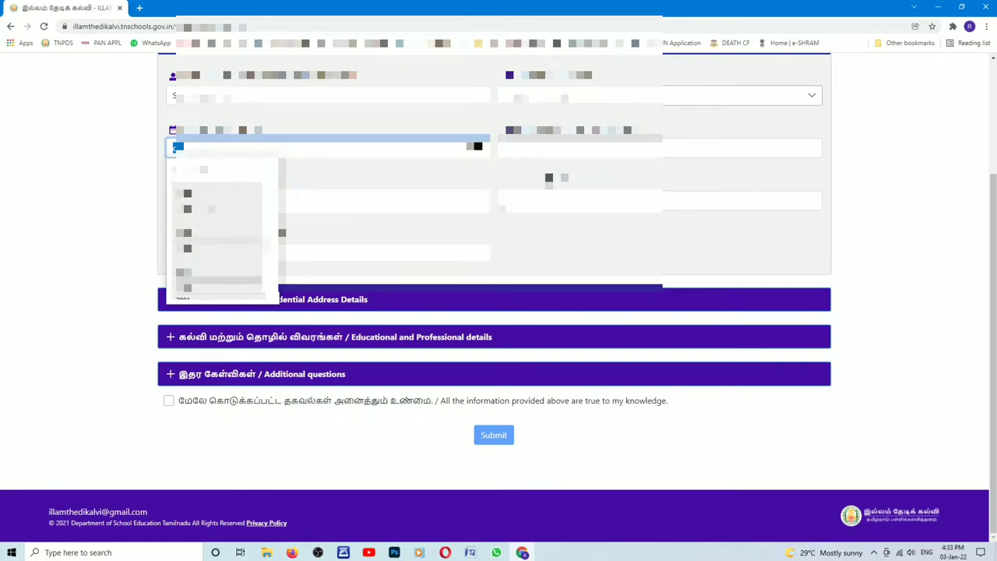
pyautogui.click(226, 204)
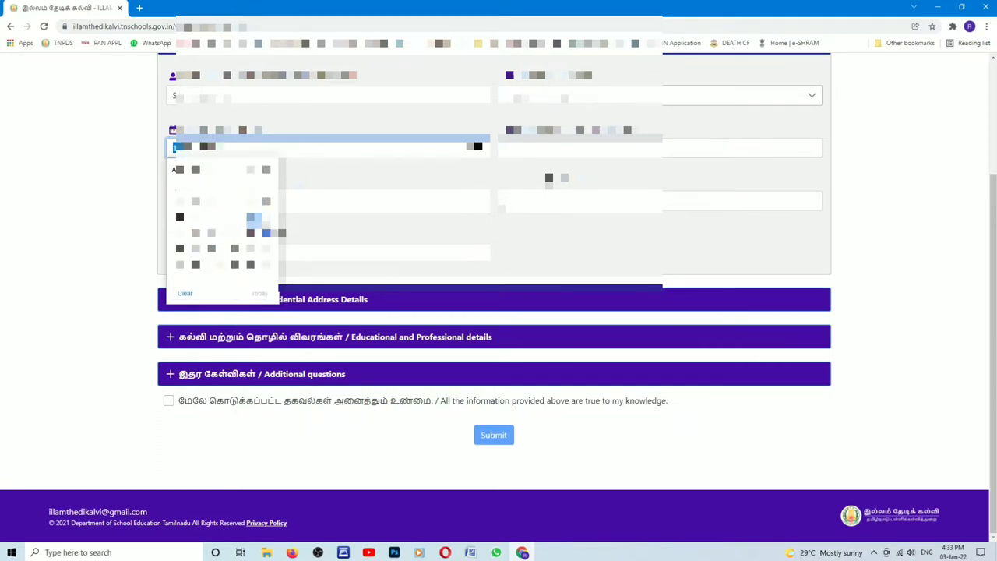
pyautogui.click(266, 232)
# Step: Fill in the mobile and WhatsApp numbers, the email address and the Aadhaar number, then expand Residential Address Details
pyautogui.click(580, 148)
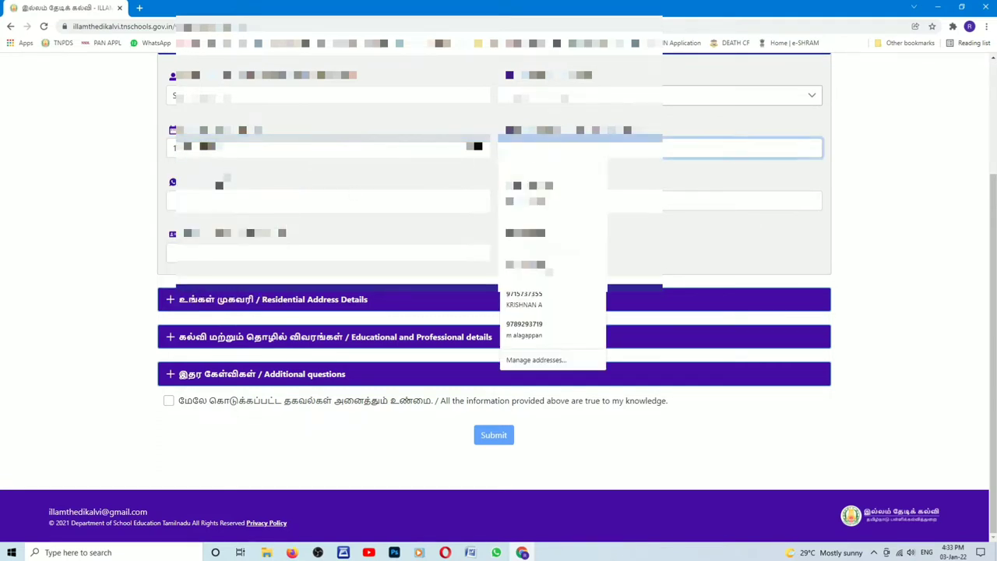
pyautogui.click(538, 328)
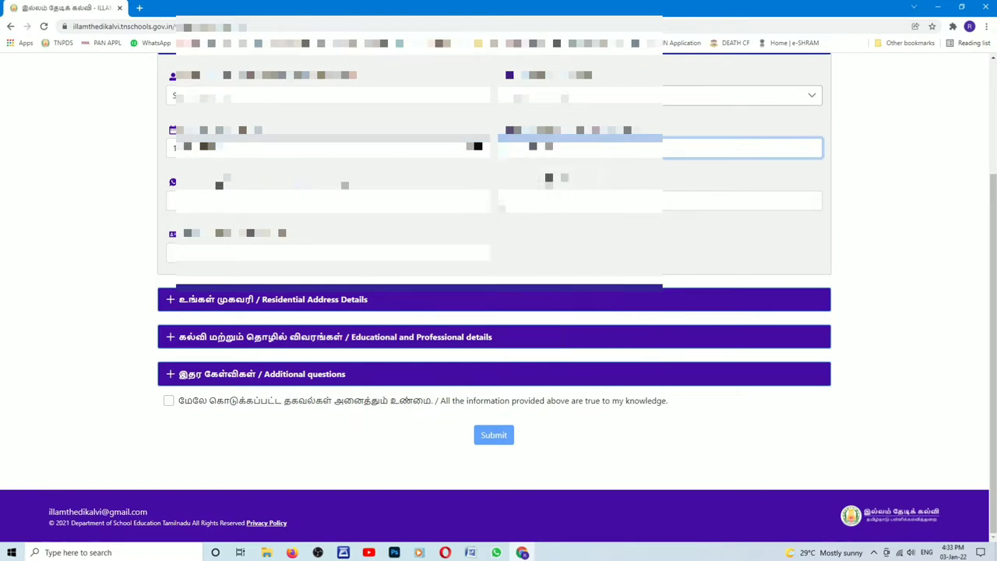
pyautogui.press('Tab')
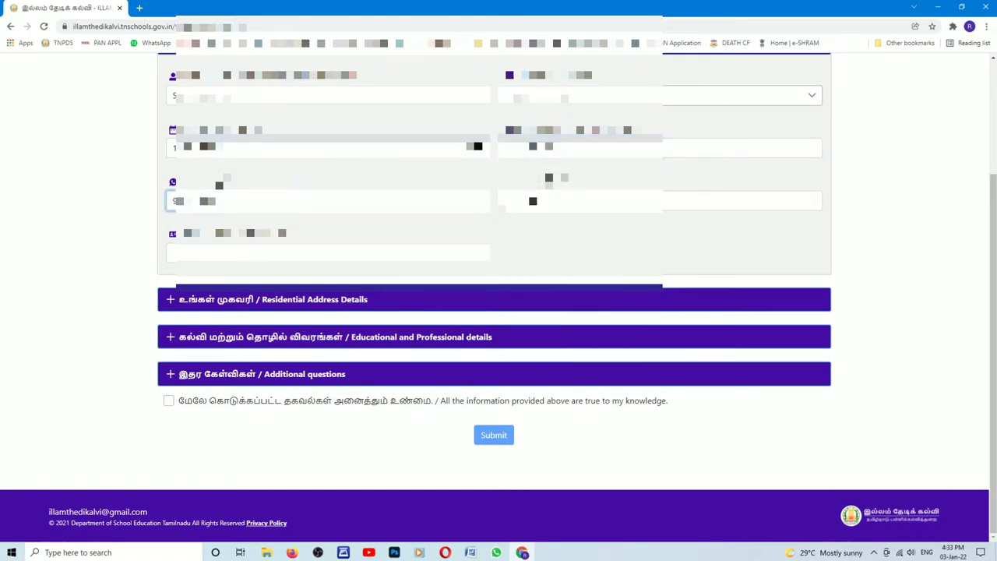
pyautogui.click(533, 201)
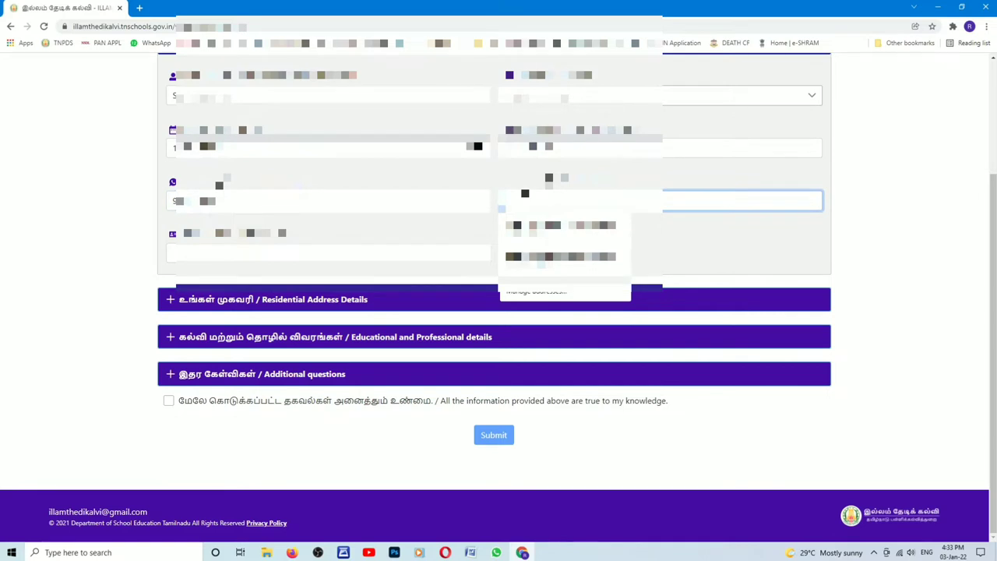
pyautogui.write('r')
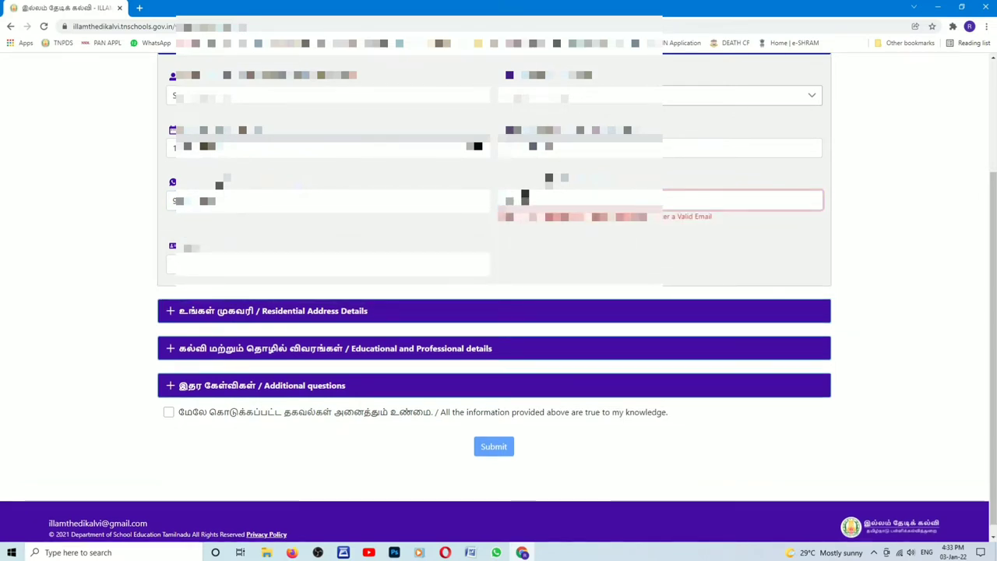
pyautogui.write('a')
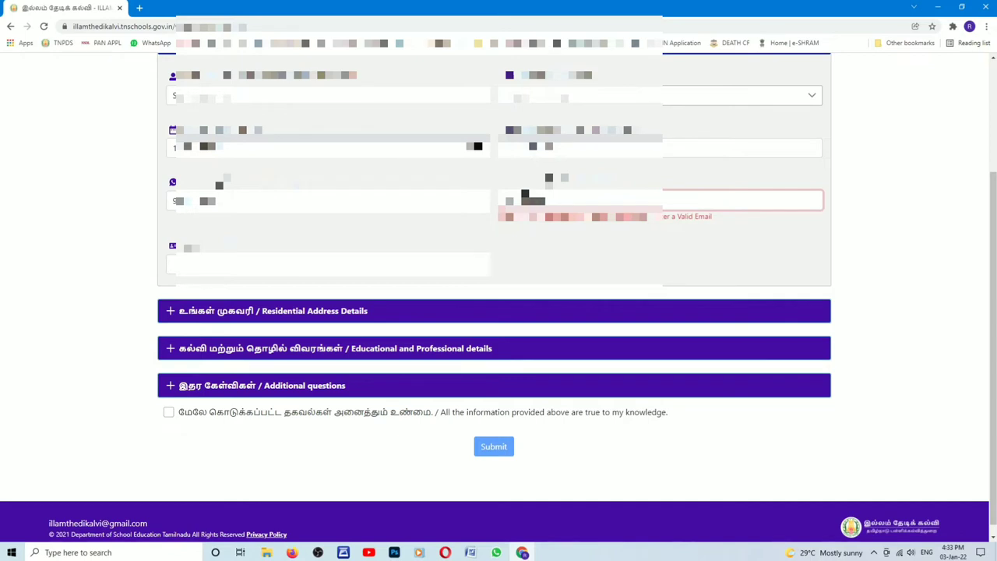
pyautogui.write('jakumar')
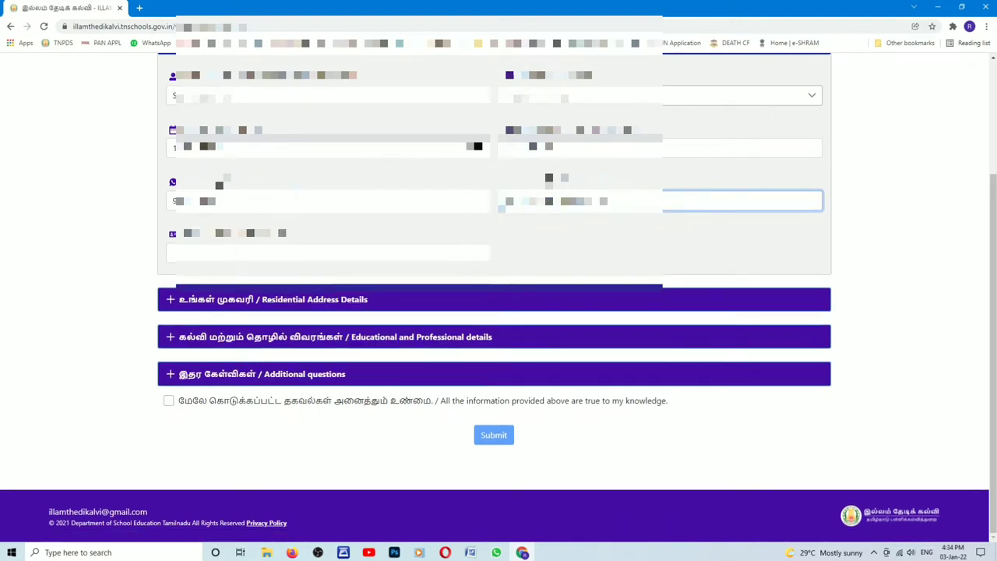
pyautogui.click(327, 252)
pyautogui.write('3')
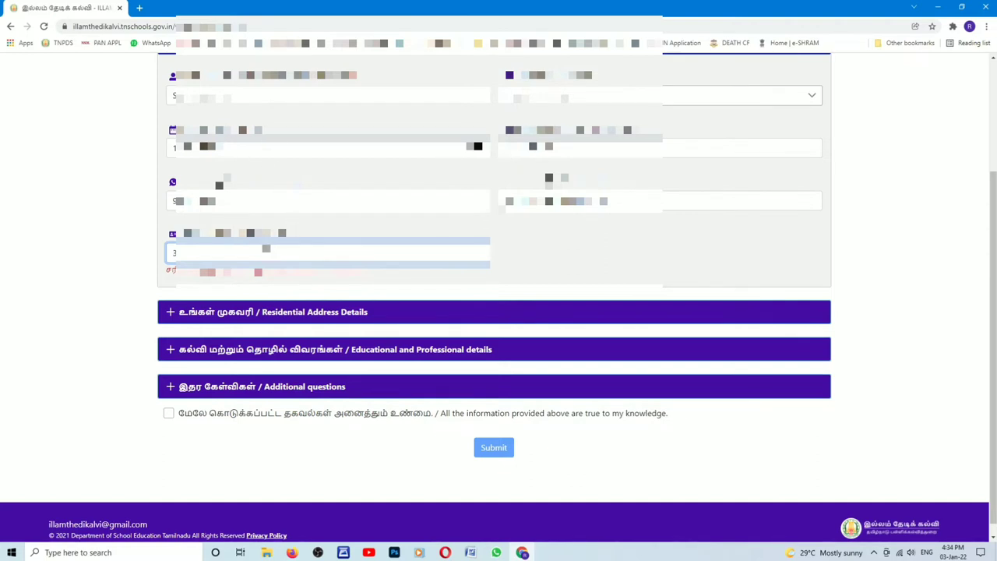
pyautogui.press('BackSpace')
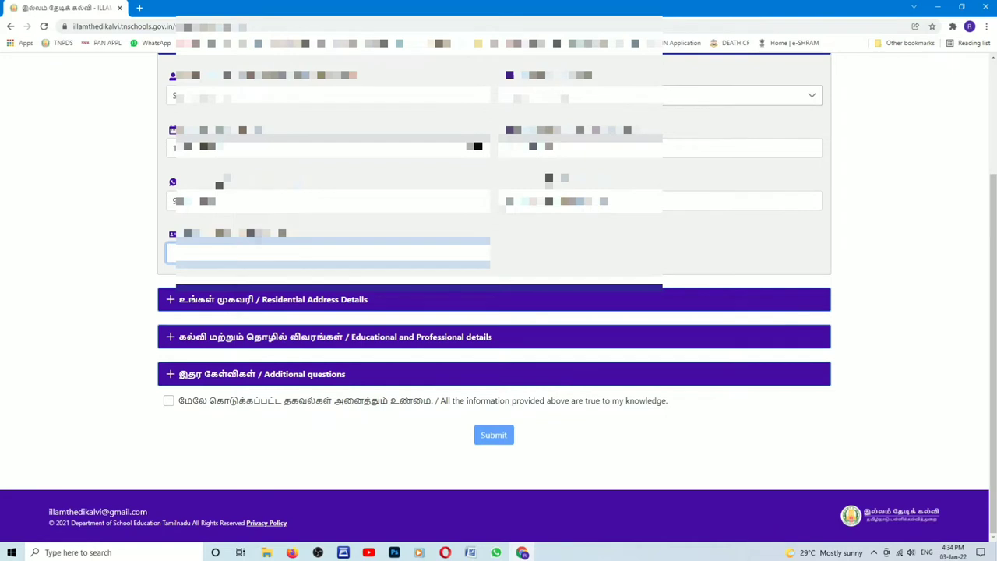
pyautogui.write('3')
pyautogui.click(226, 308)
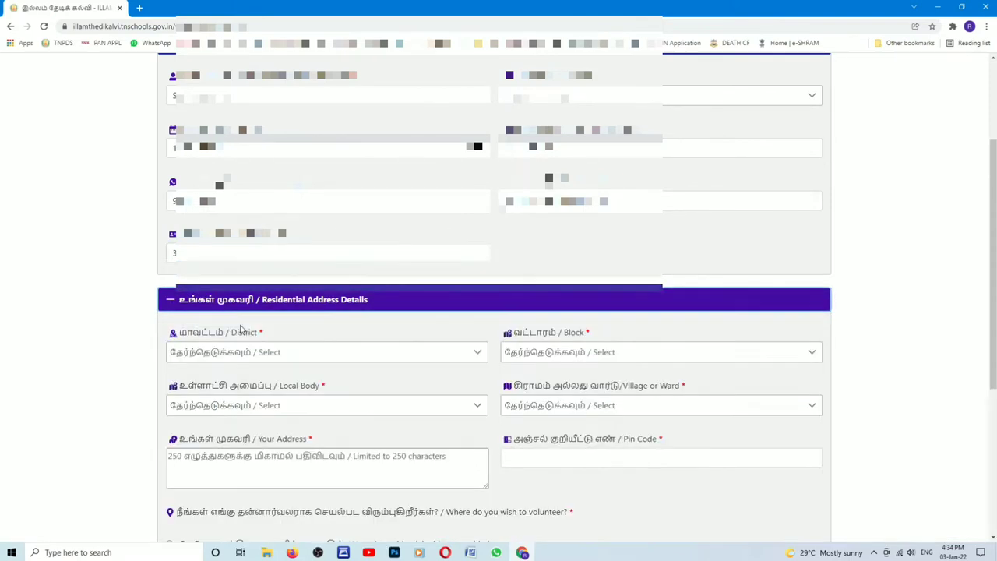
# Step: Set the district to SALEM and the block to Nangavalli
pyautogui.scroll(-2, 274, 340)
pyautogui.click(265, 231)
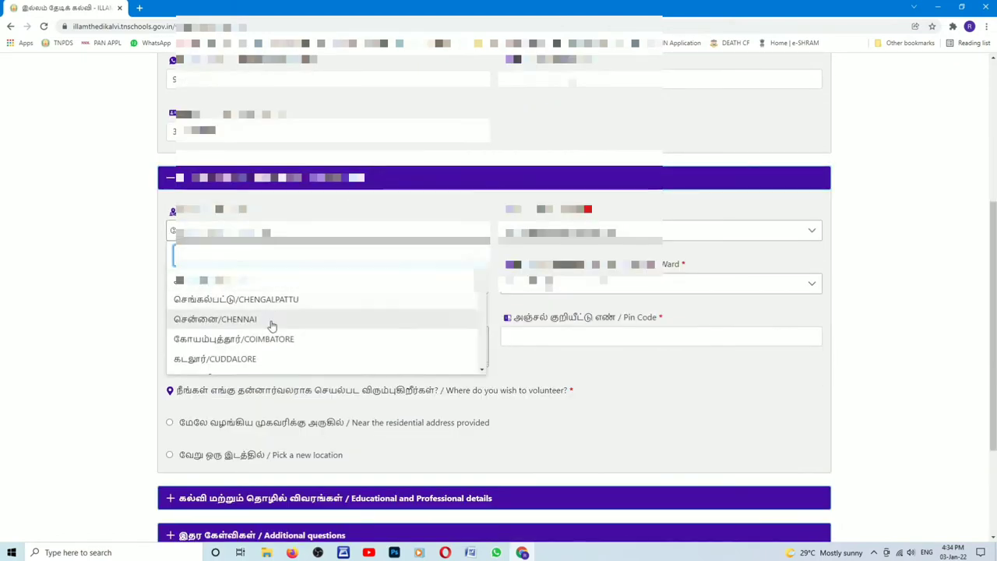
pyautogui.scroll(-5, 257, 341)
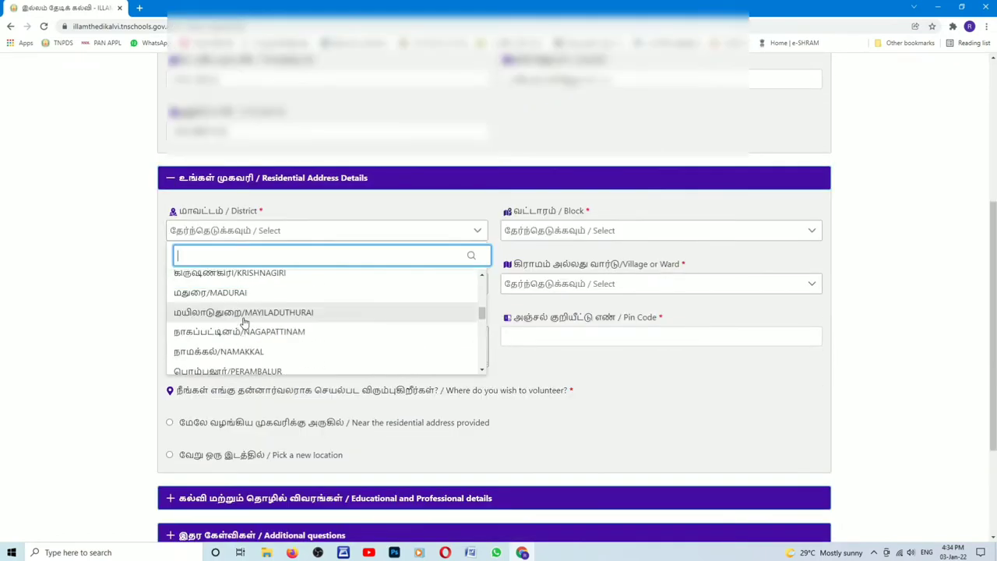
pyautogui.write('s')
pyautogui.click(307, 296)
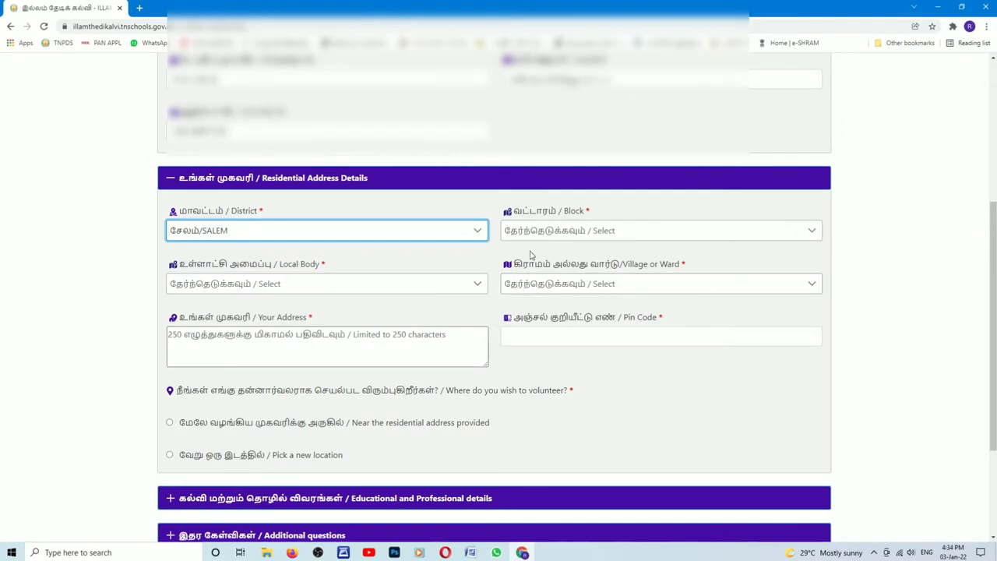
pyautogui.click(538, 234)
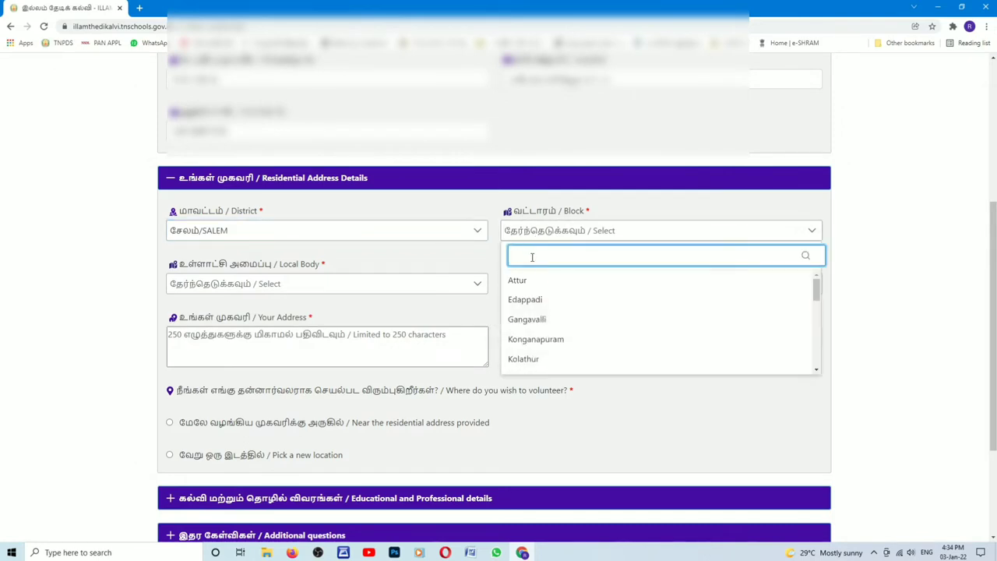
pyautogui.write('n')
pyautogui.click(530, 319)
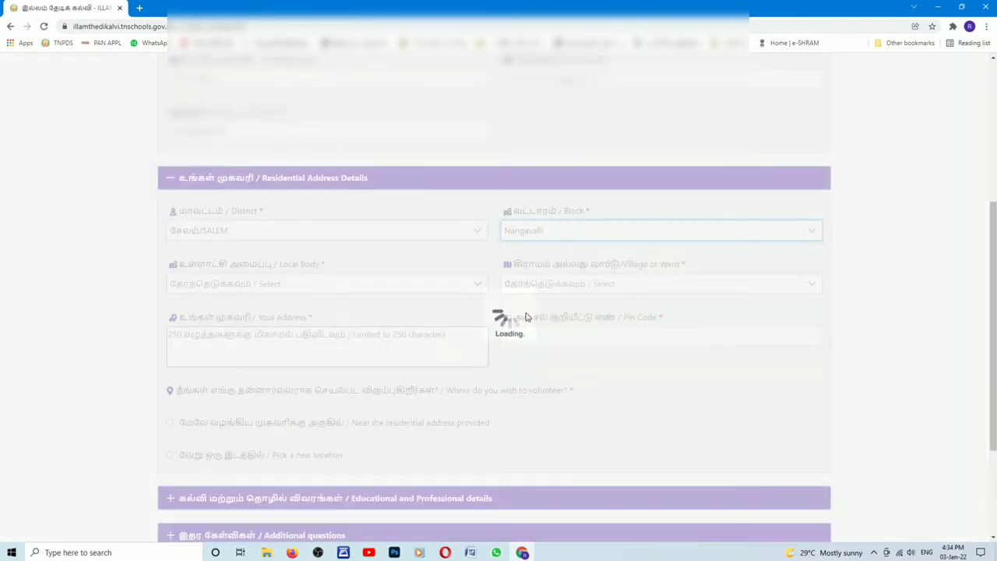
# Step: Choose Nangavalli as the local body and Ward-12 as the village or ward
pyautogui.click(406, 287)
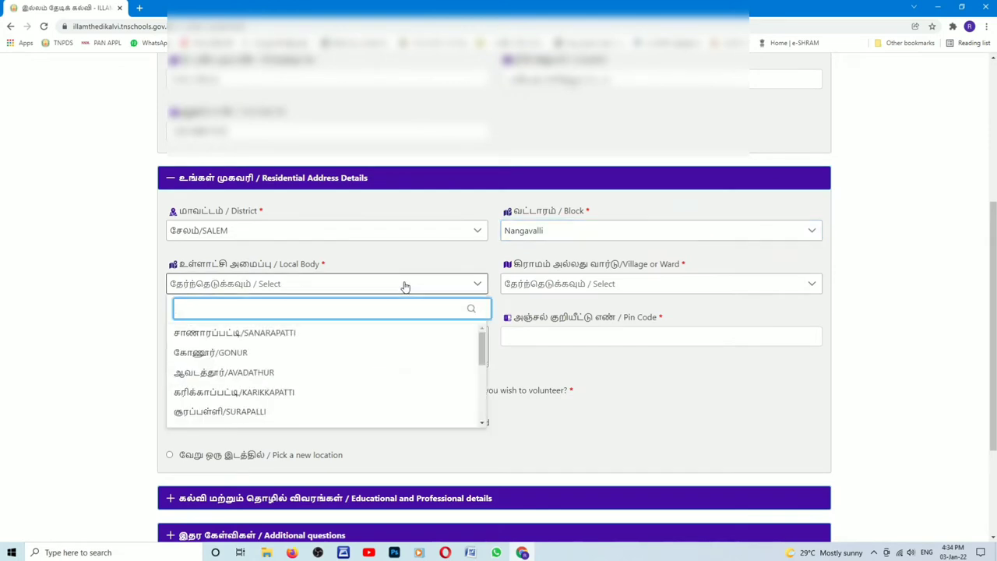
pyautogui.write('n')
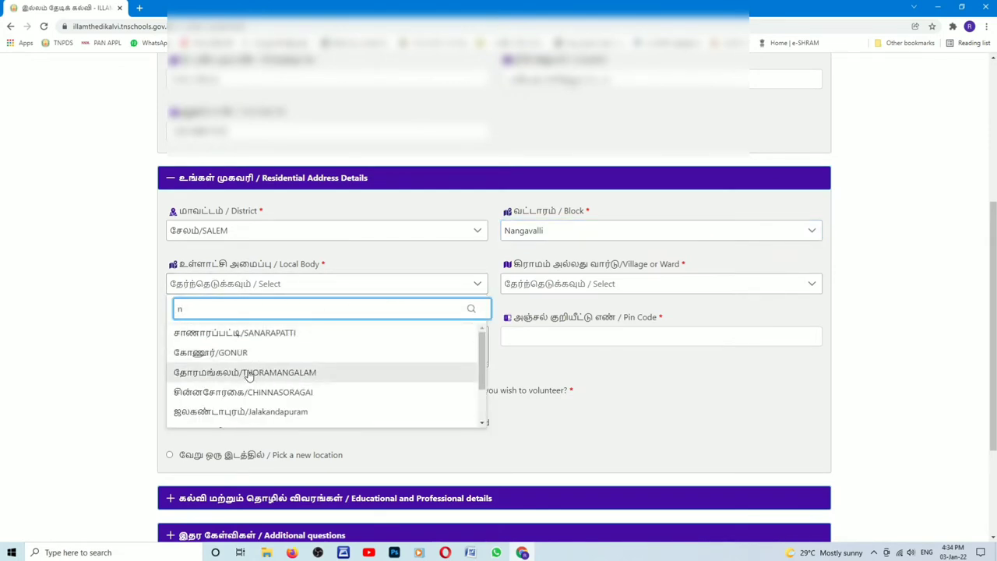
pyautogui.write('a')
pyautogui.click(249, 374)
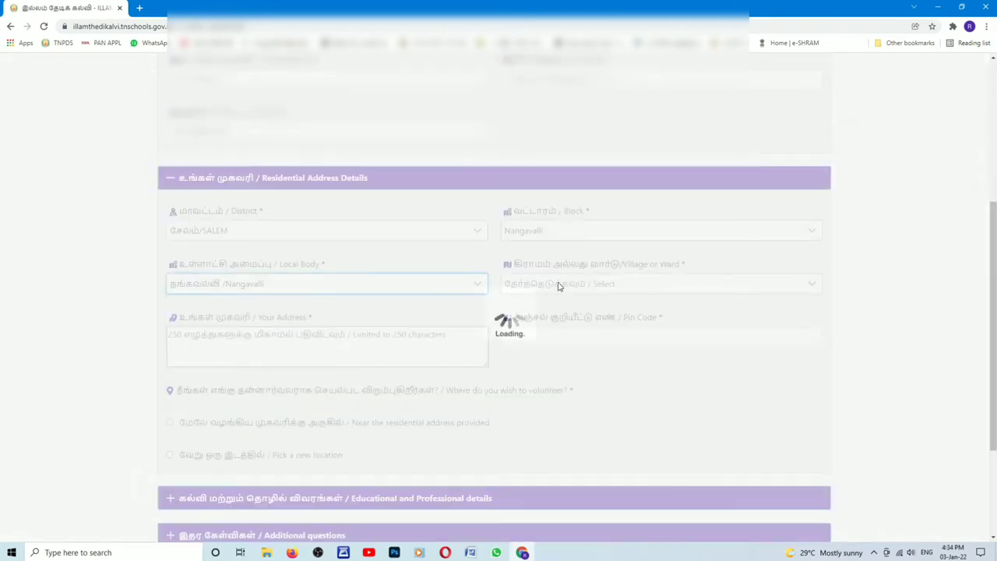
pyautogui.click(551, 285)
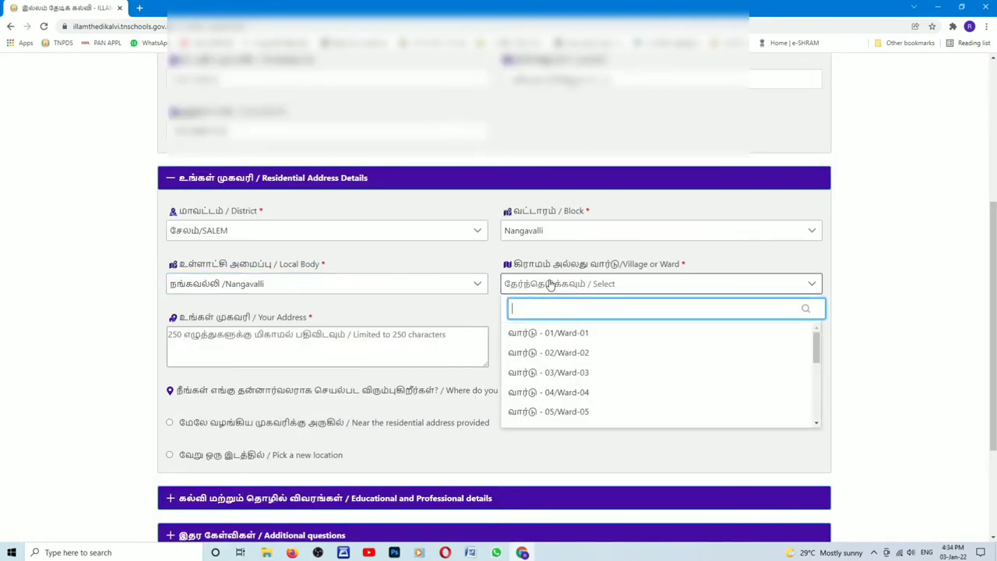
pyautogui.click(817, 426)
pyautogui.click(817, 425)
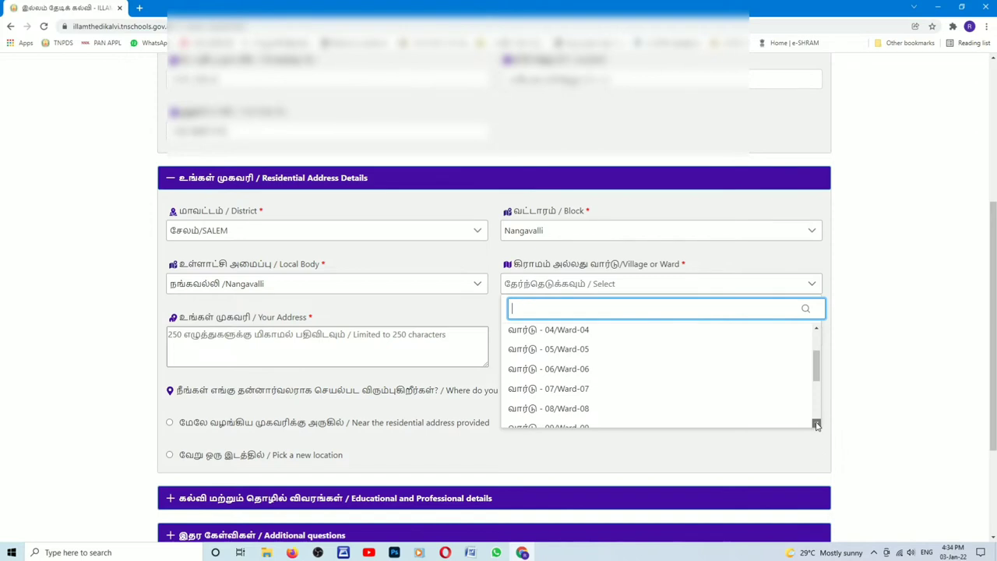
pyautogui.click(817, 425)
pyautogui.click(817, 423)
pyautogui.click(817, 423)
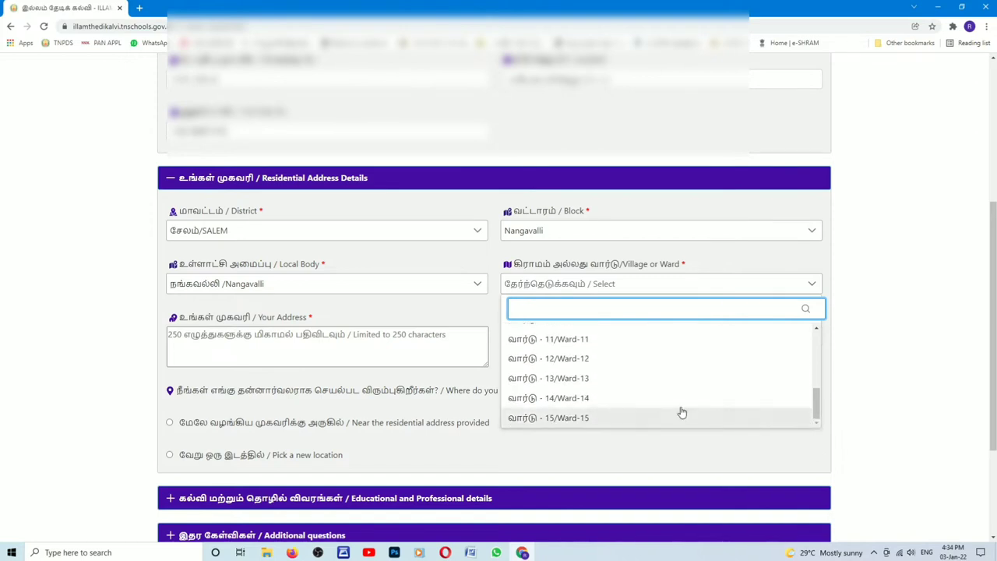
pyautogui.click(584, 359)
pyautogui.click(346, 344)
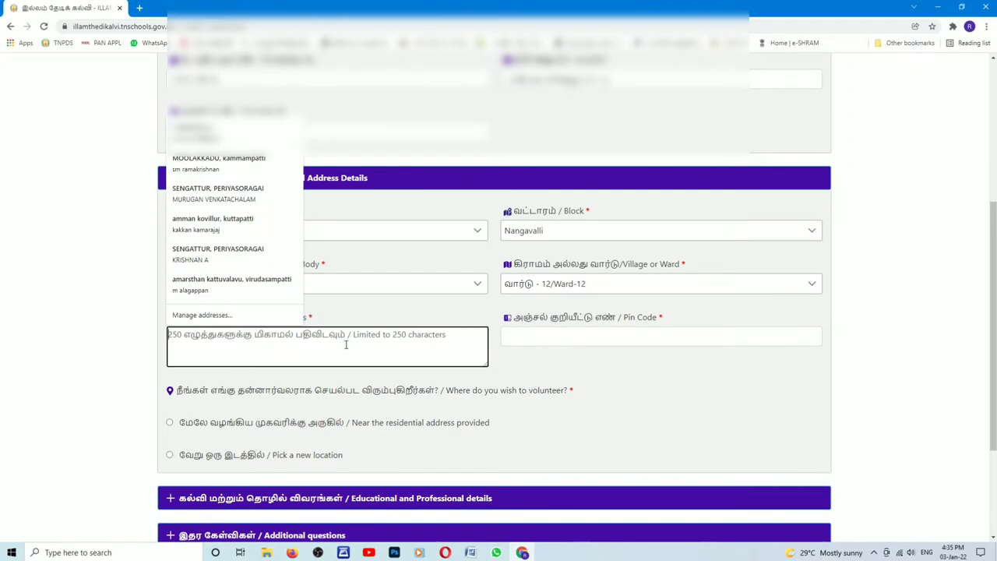
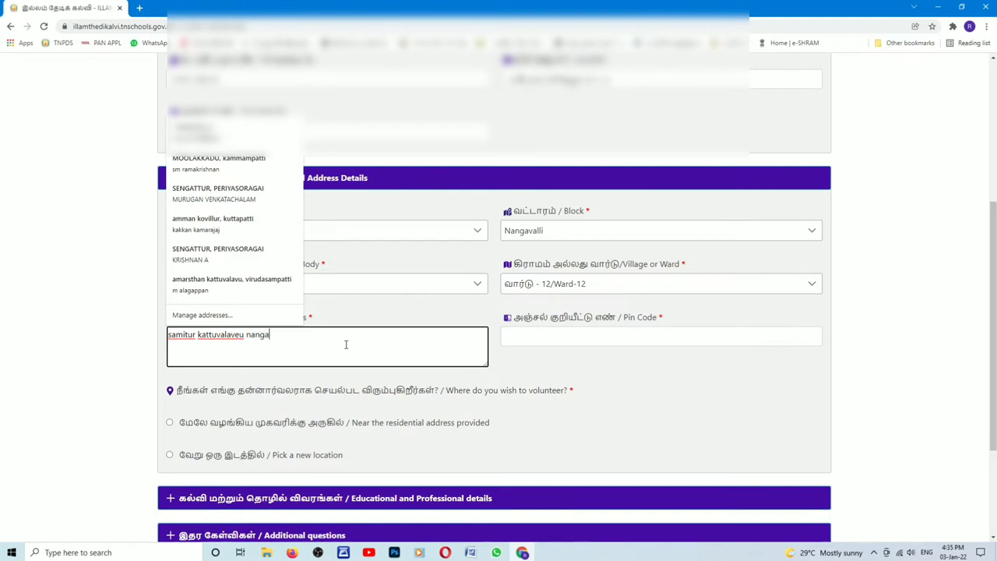
# Step: Enter the residential address and its pin code
pyautogui.click(521, 336)
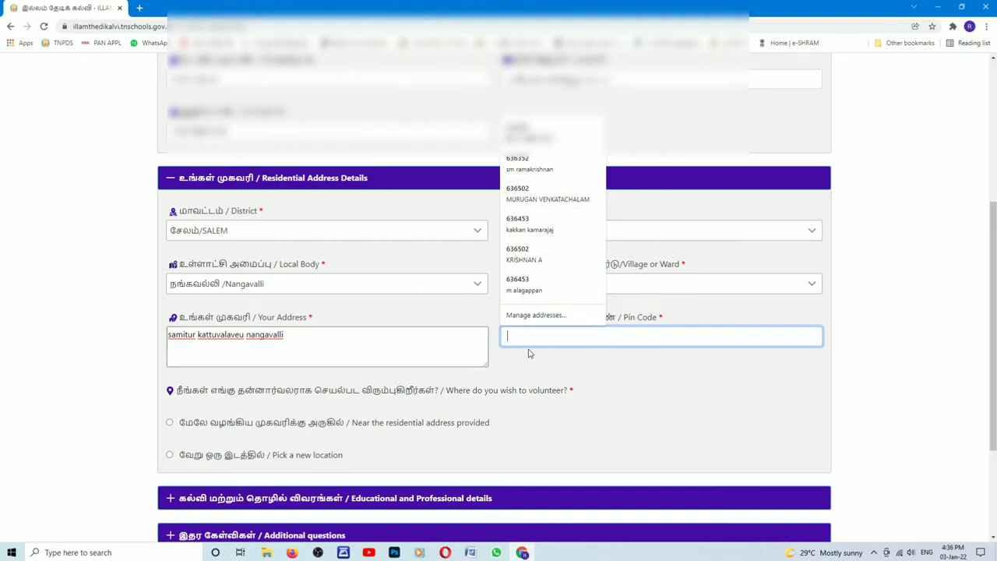
pyautogui.write('636')
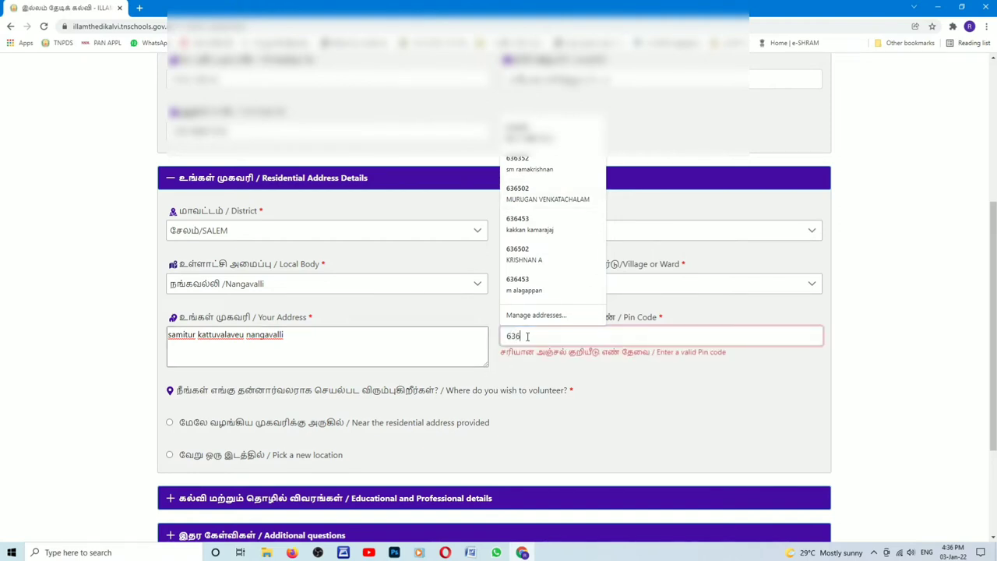
pyautogui.write('45')
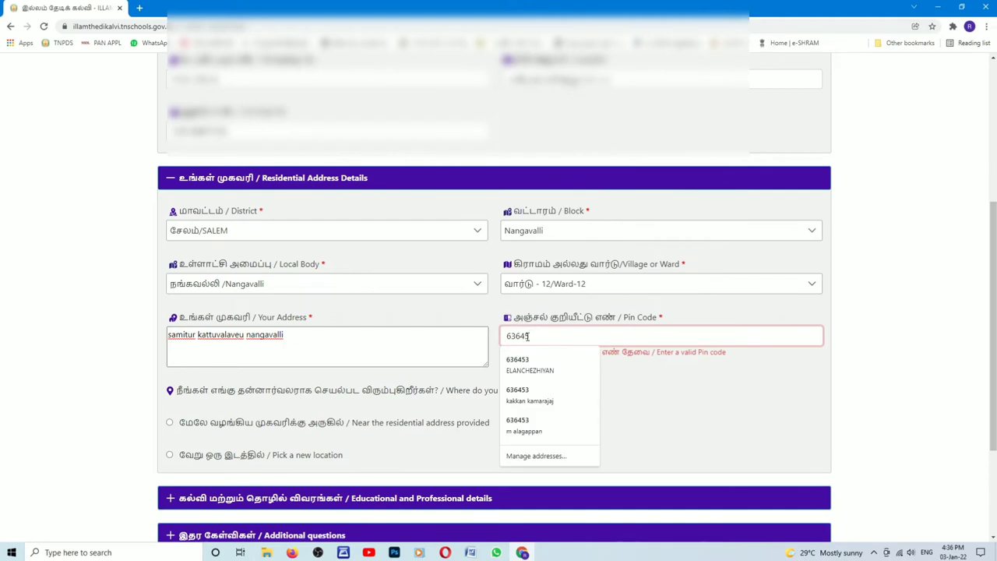
pyautogui.write('4')
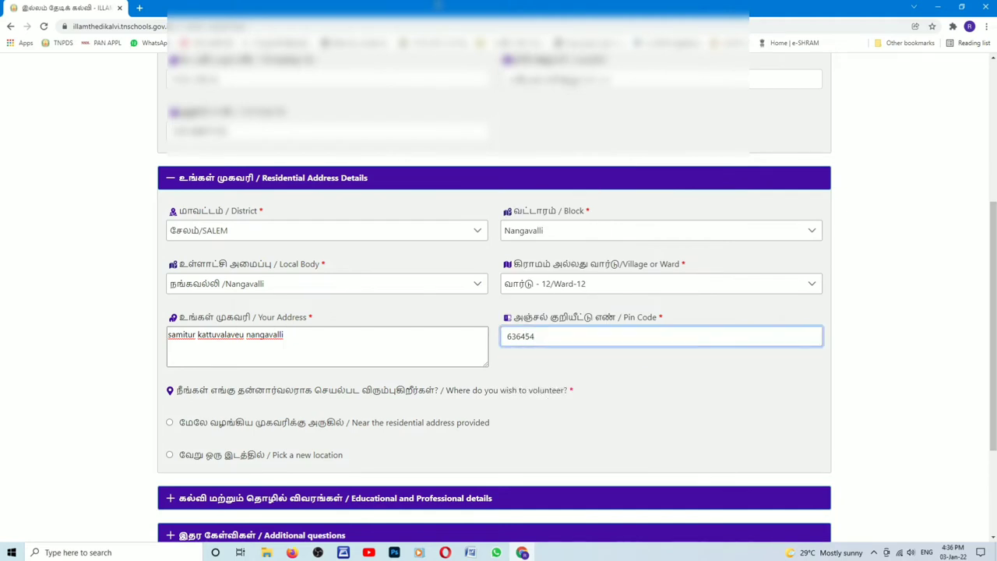
# Step: Choose to volunteer near the residential address and expand the Educational and Professional details
pyautogui.click(169, 423)
pyautogui.scroll(-2, 298, 442)
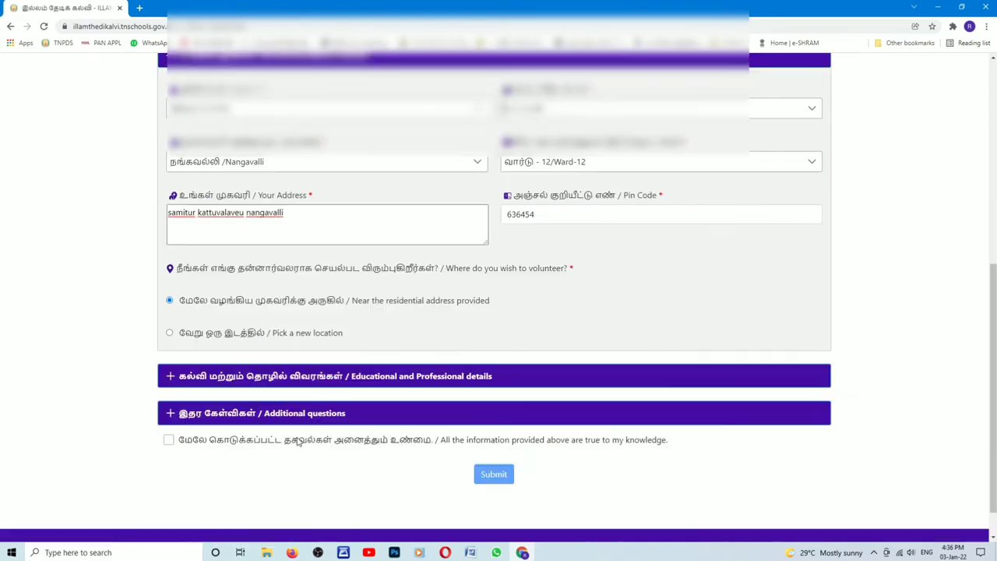
pyautogui.click(246, 377)
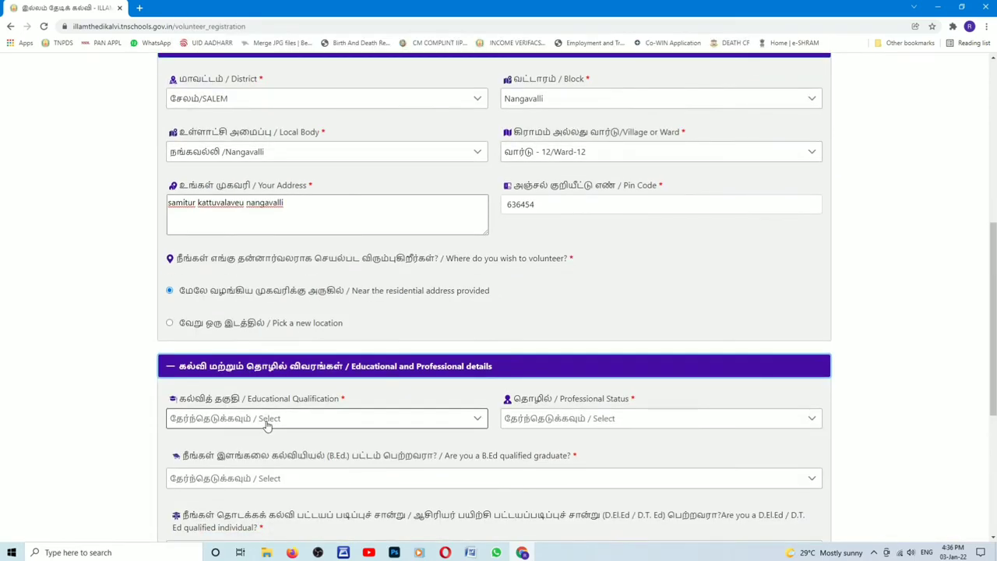
# Step: Set educational qualification to SSLC and professional status to Looking for job
pyautogui.scroll(-2, 267, 425)
pyautogui.click(303, 310)
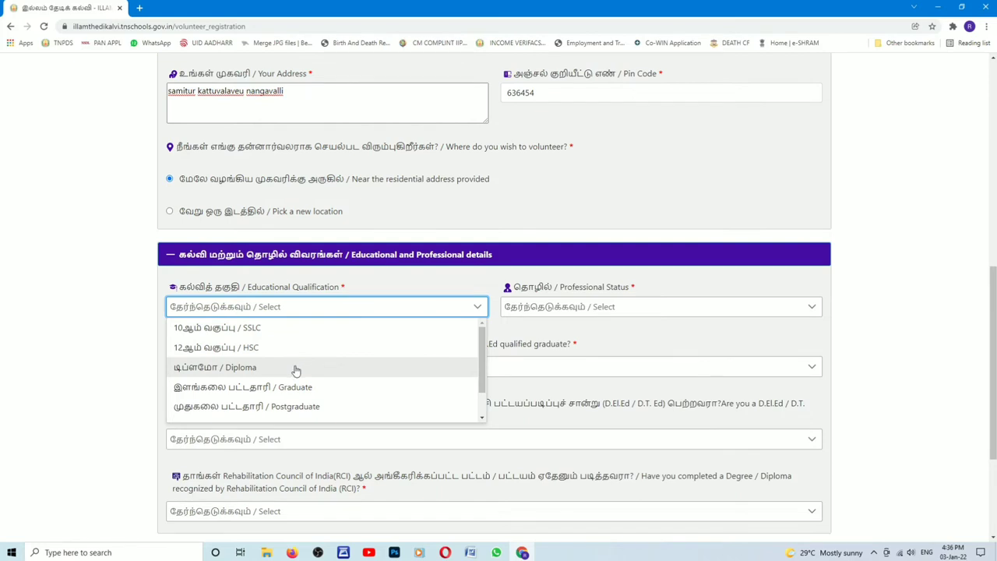
pyautogui.click(216, 335)
pyautogui.click(217, 335)
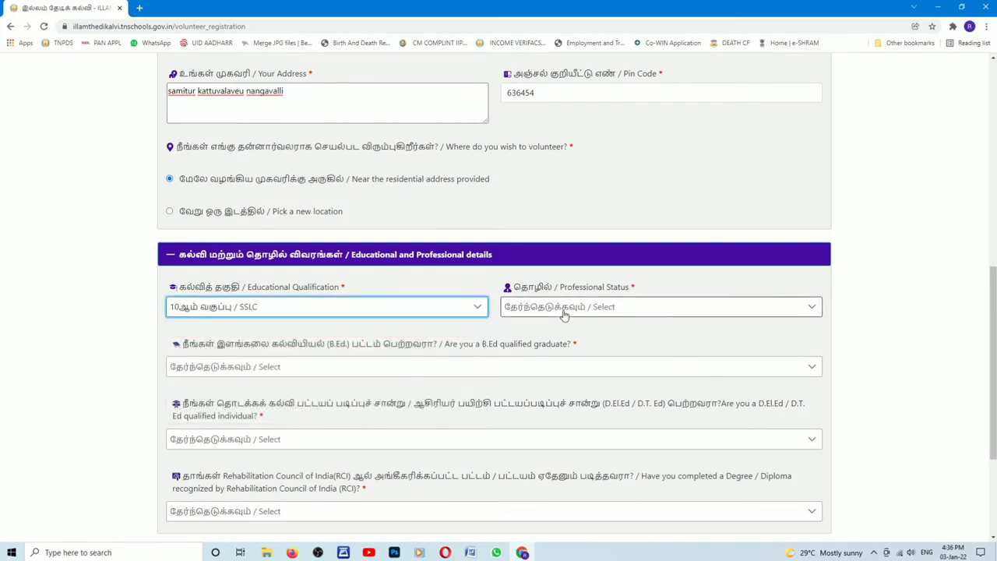
pyautogui.click(563, 312)
pyautogui.click(548, 408)
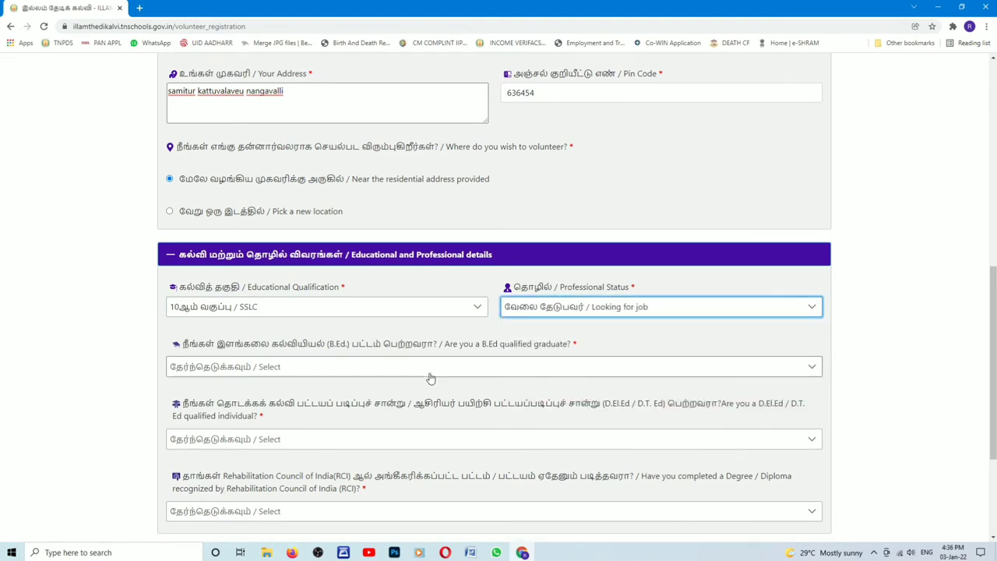
# Step: Answer No to the B.Ed, D.El.Ed and RCI questions and expand Additional questions
pyautogui.click(429, 369)
pyautogui.click(385, 406)
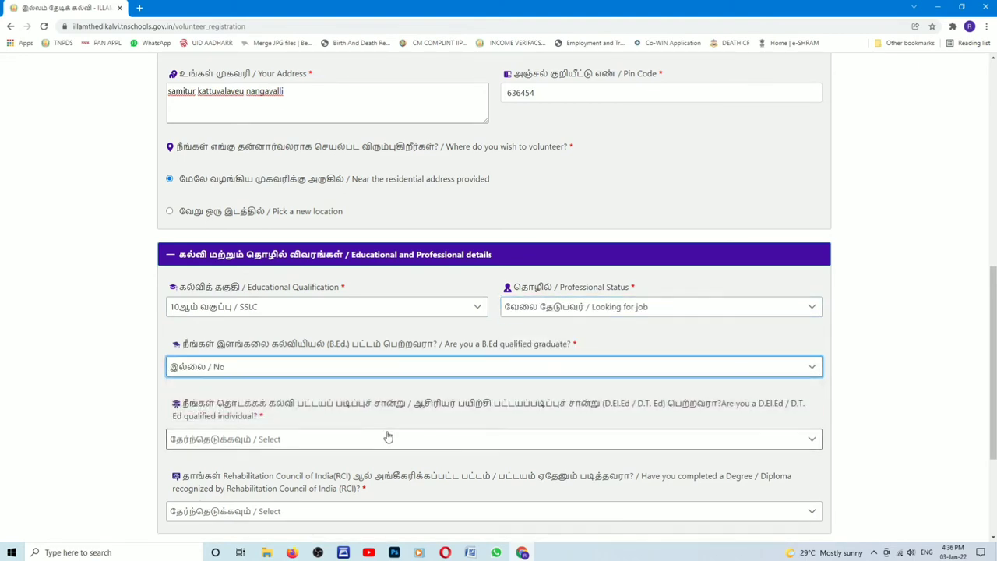
pyautogui.click(386, 440)
pyautogui.click(348, 485)
pyautogui.scroll(-2, 346, 482)
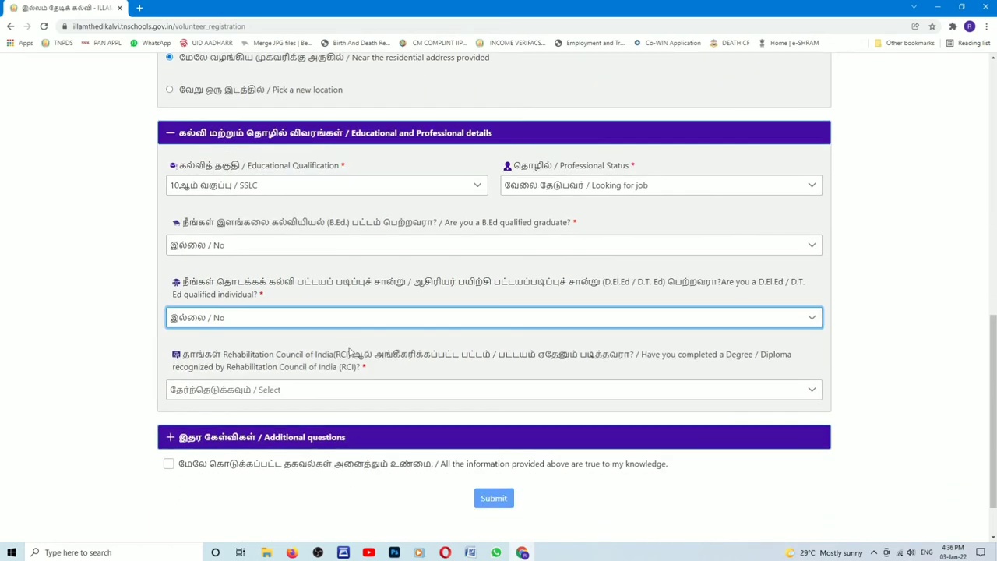
pyautogui.click(329, 387)
pyautogui.click(288, 431)
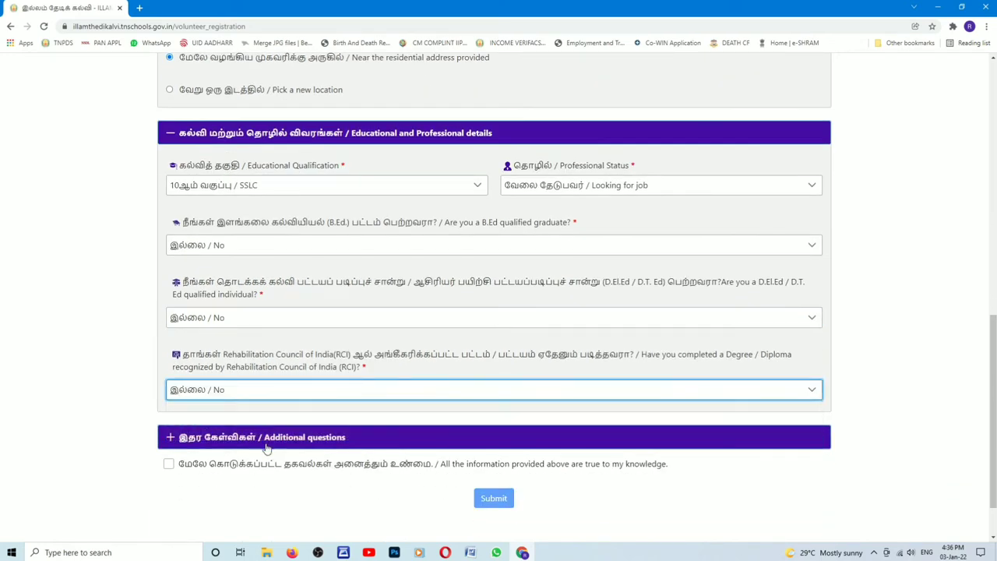
pyautogui.click(224, 438)
# Step: Recheck SSLC and Looking for job, and reselect No for the B.Ed question
pyautogui.scroll(3, 288, 316)
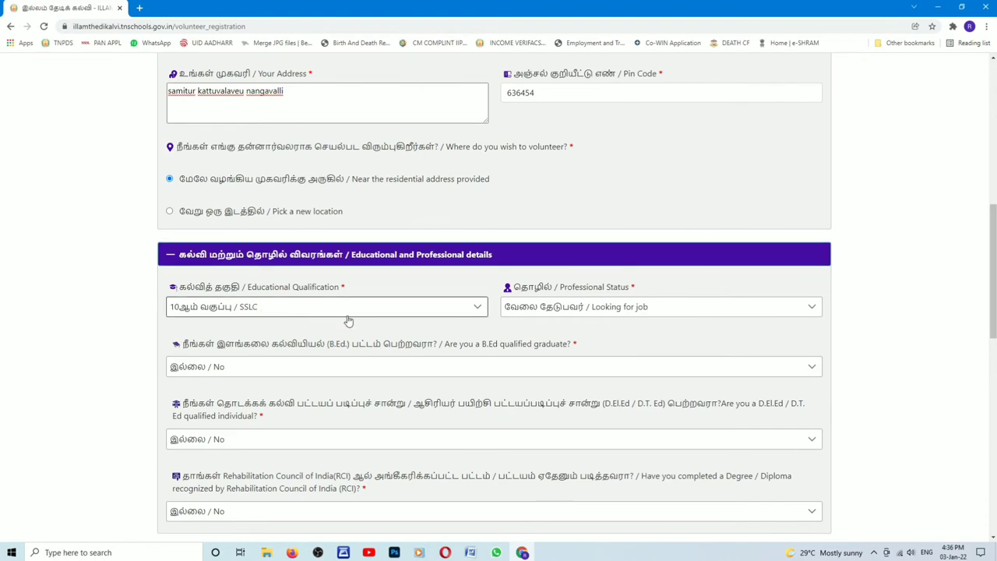
pyautogui.scroll(-3, 346, 321)
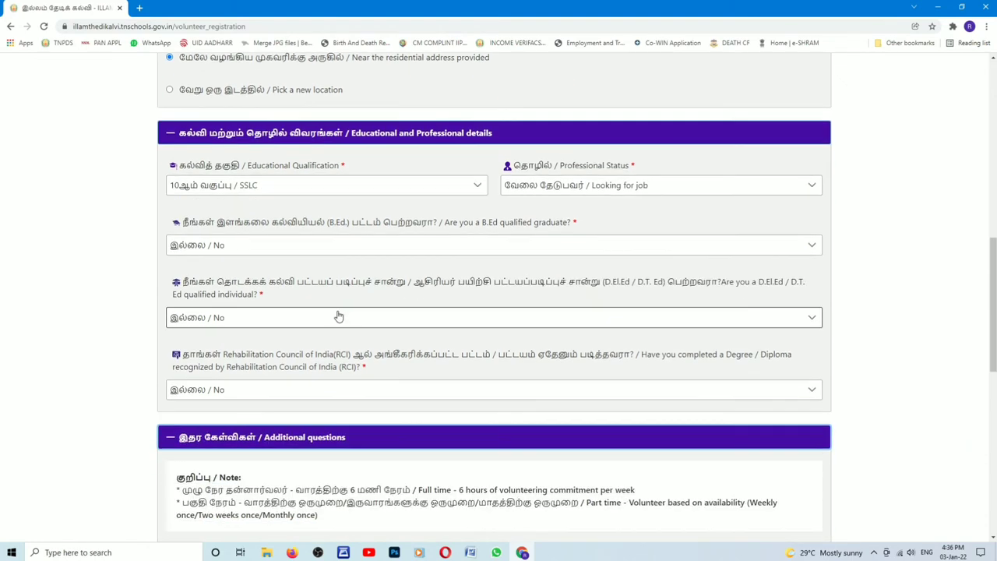
pyautogui.click(321, 195)
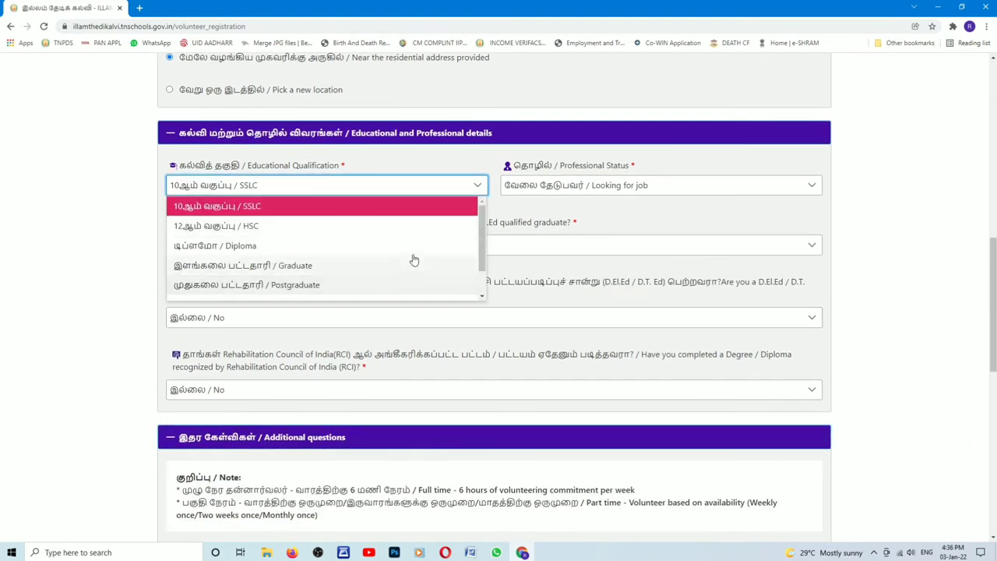
pyautogui.click(550, 187)
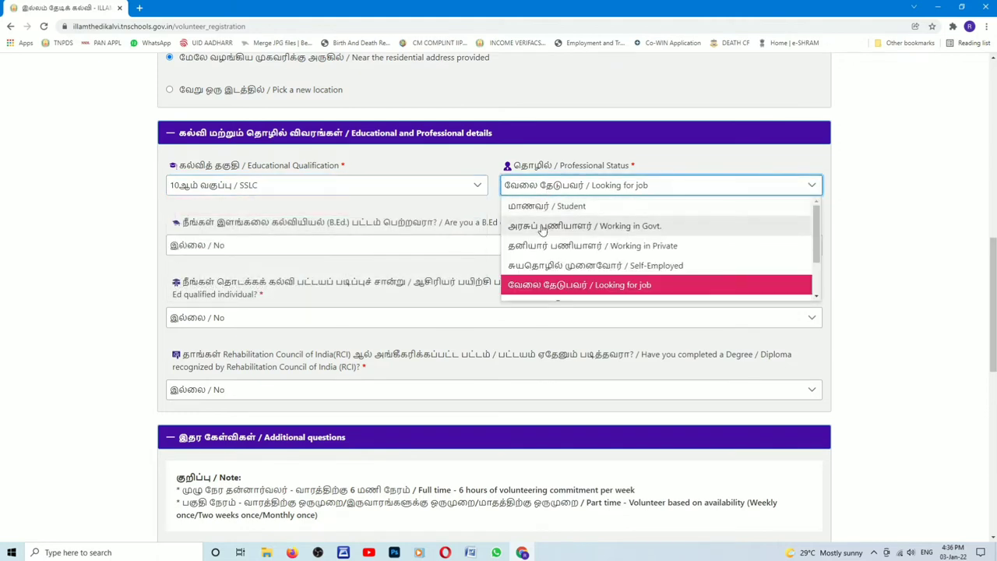
pyautogui.click(526, 286)
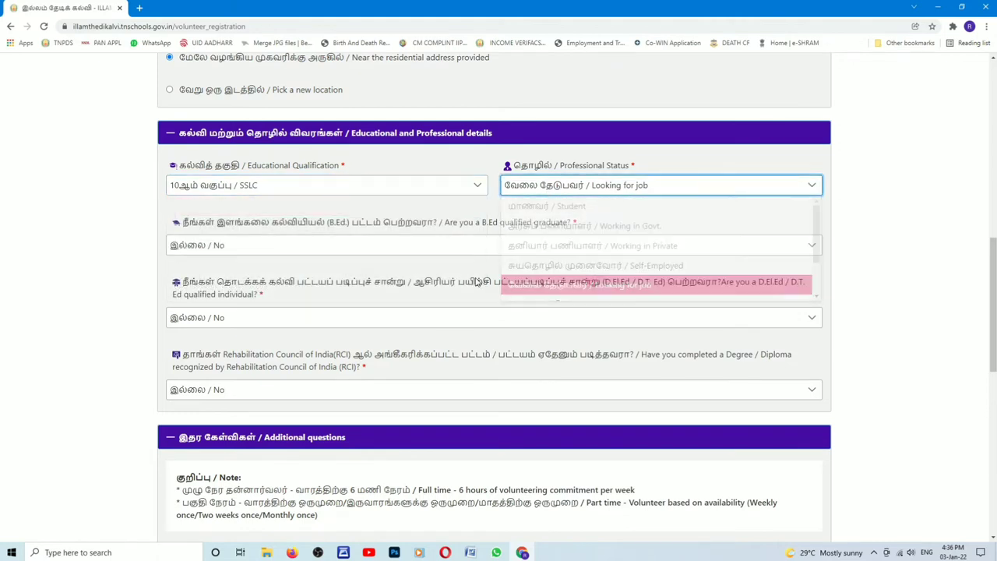
pyautogui.click(403, 248)
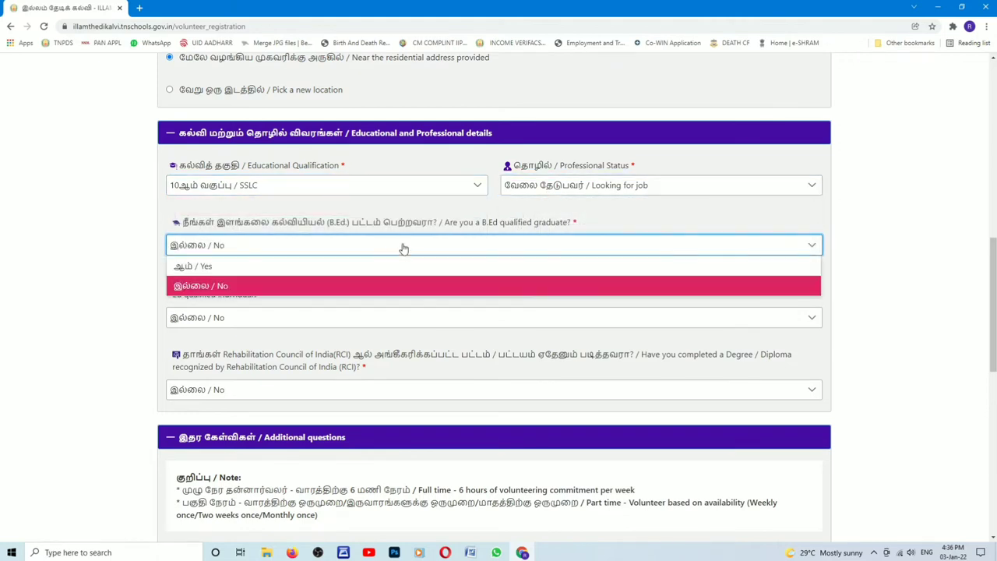
pyautogui.click(344, 286)
pyautogui.scroll(-3, 333, 316)
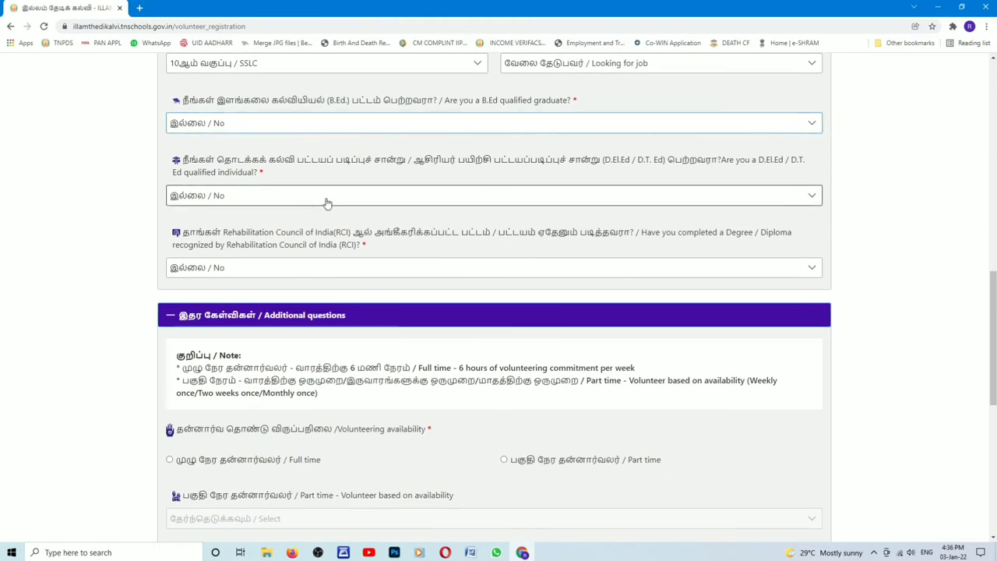
# Step: Answer No to D.El.Ed and choose Full time volunteering availability
pyautogui.click(325, 201)
pyautogui.click(295, 236)
pyautogui.scroll(-3, 282, 293)
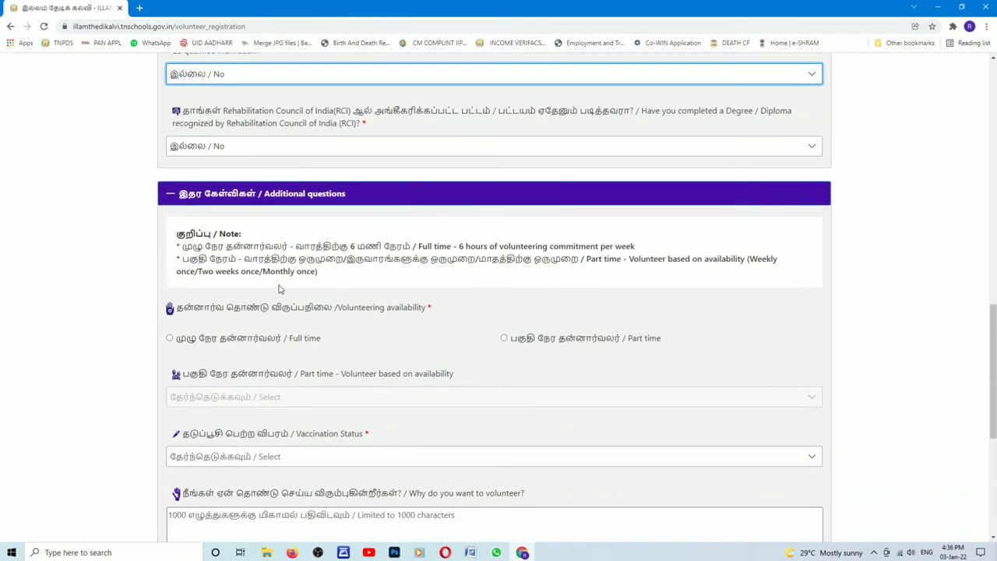
pyautogui.scroll(-3, 272, 296)
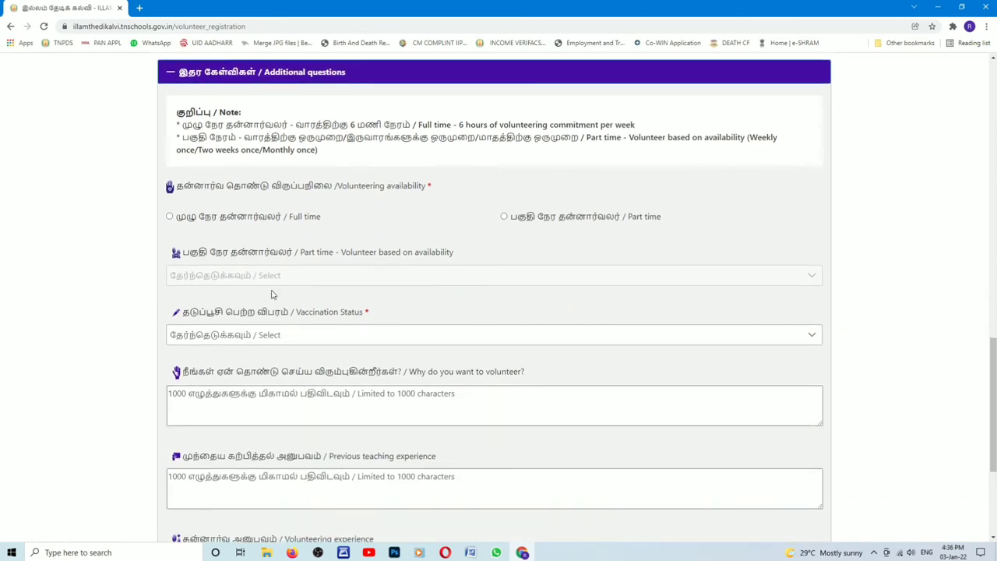
pyautogui.click(169, 217)
# Step: Set vaccination status to First dose of vaccination
pyautogui.click(244, 343)
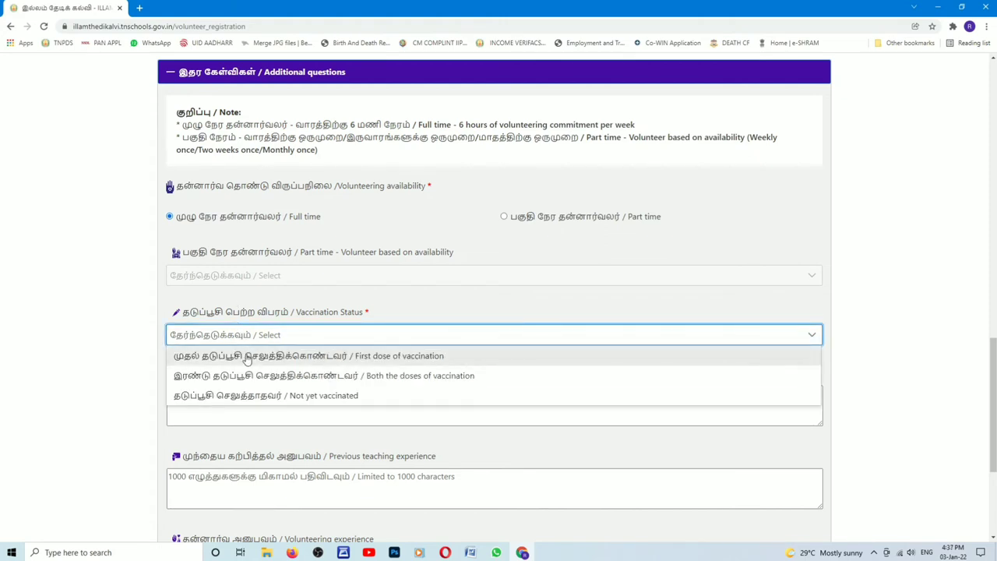
pyautogui.click(247, 356)
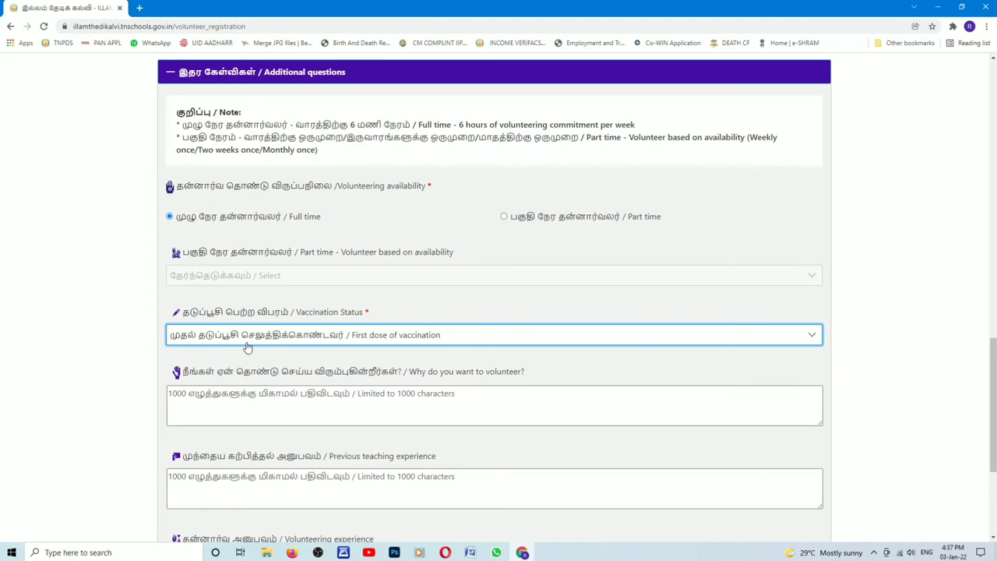
pyautogui.scroll(-2, 247, 348)
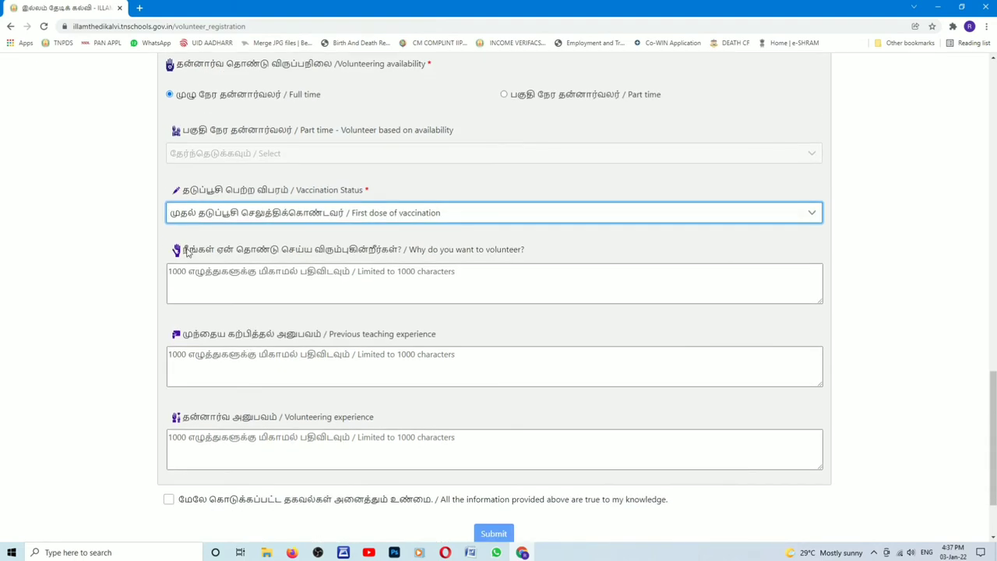
pyautogui.moveTo(184, 251); pyautogui.dragTo(407, 257)
pyautogui.click(323, 283)
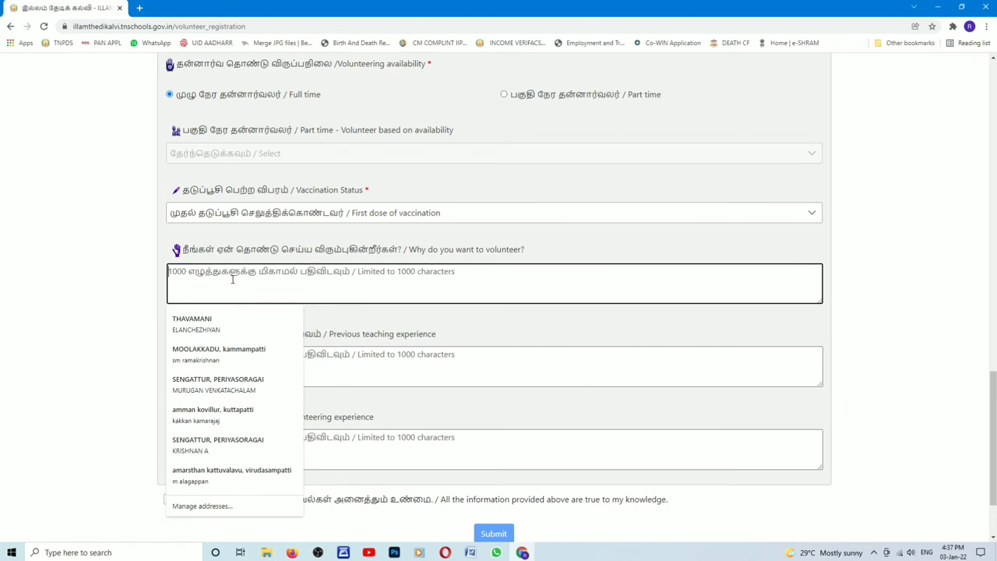
# Step: Give the reason for volunteering as 'i have no jop but i like teaching'
pyautogui.write('i')
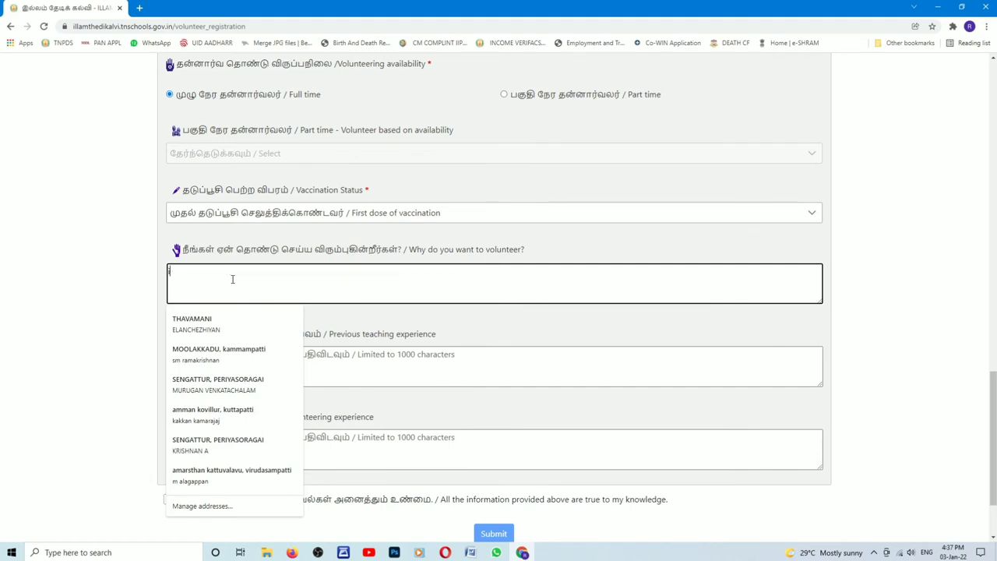
pyautogui.write(' have no jop ')
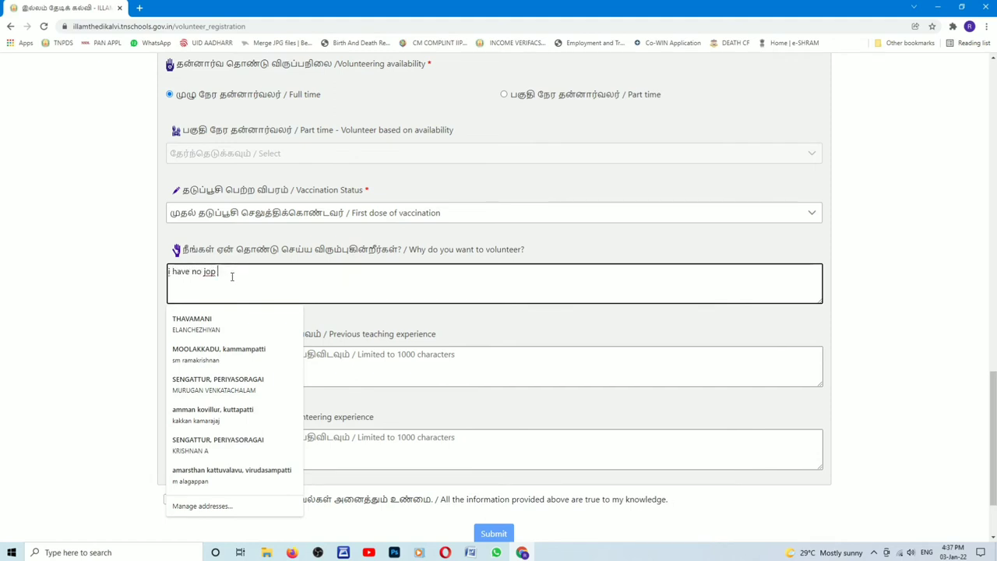
pyautogui.write('but i like teaching')
pyautogui.scroll(2, 383, 311)
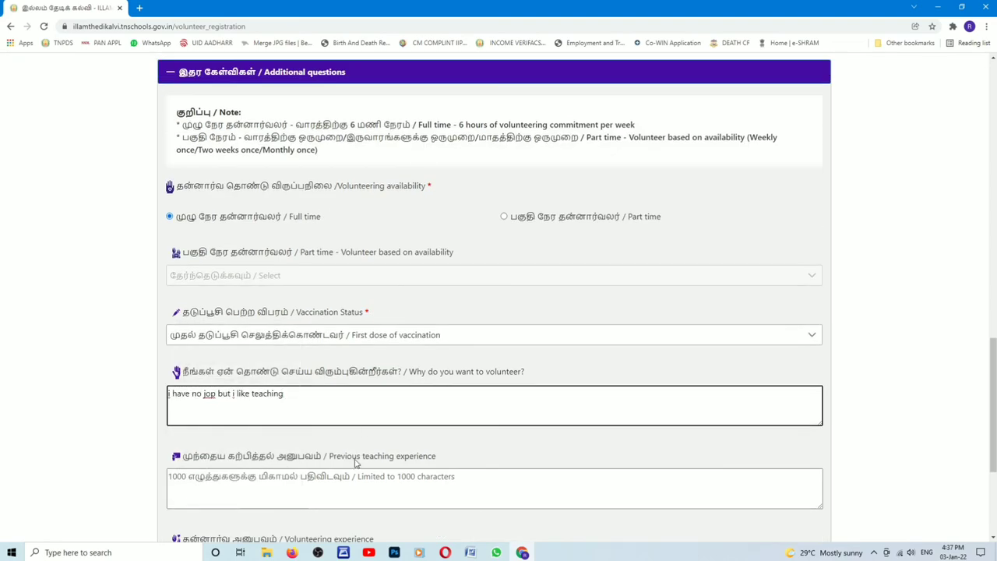
pyautogui.scroll(-2, 355, 463)
# Step: Enter 'no' for both previous teaching experience and volunteering experience
pyautogui.click(257, 363)
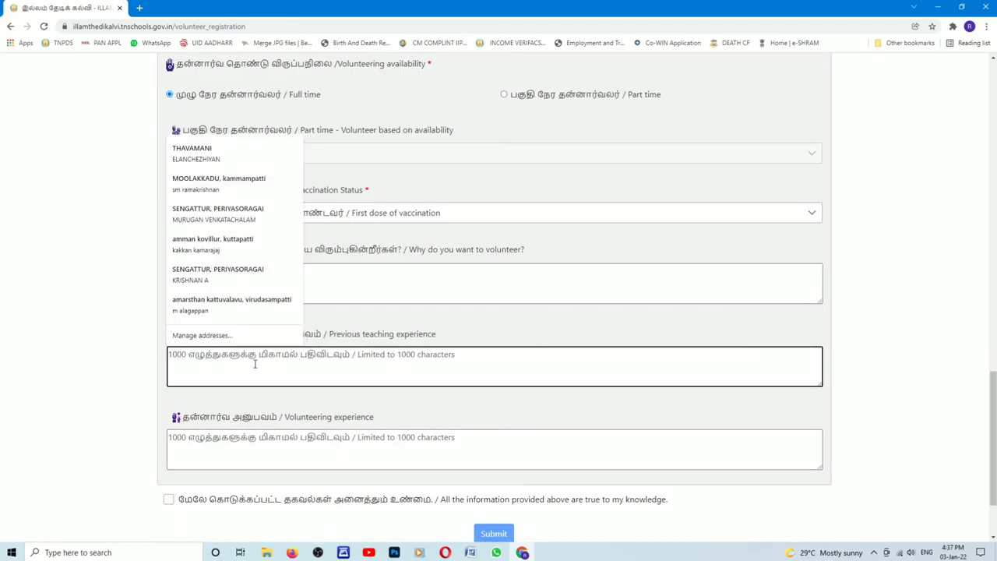
pyautogui.write('no')
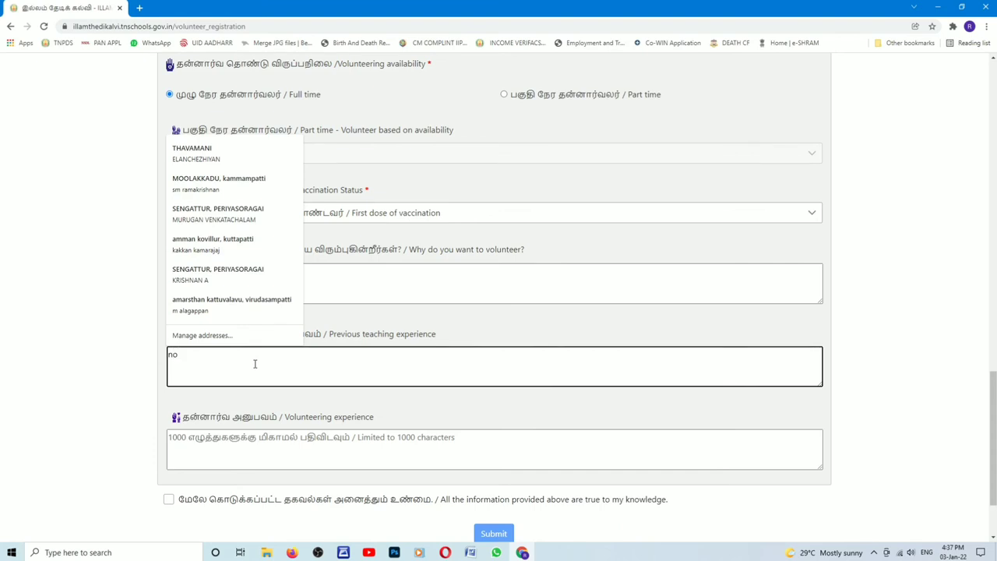
pyautogui.click(234, 427)
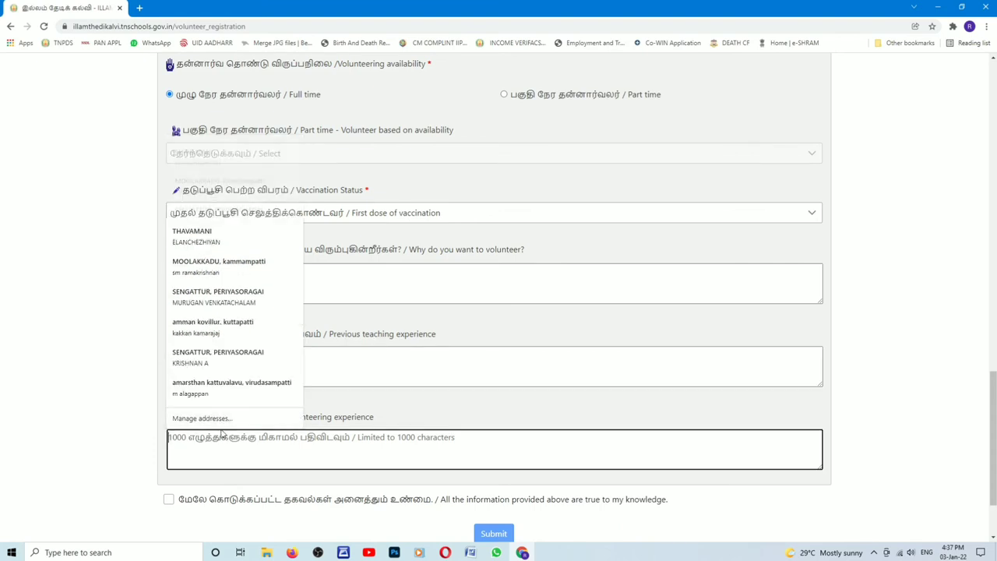
pyautogui.write('no')
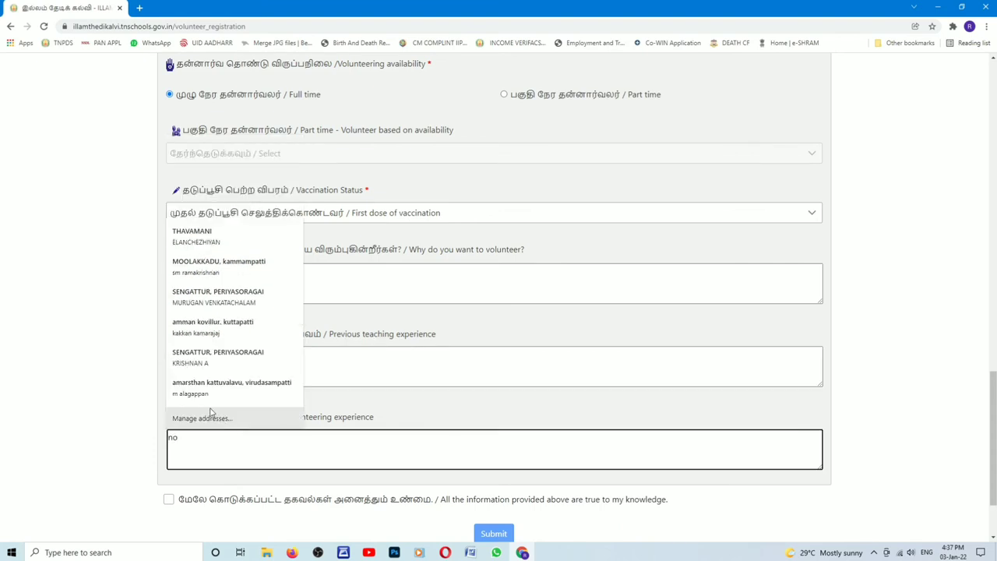
pyautogui.click(251, 465)
pyautogui.scroll(-2, 237, 519)
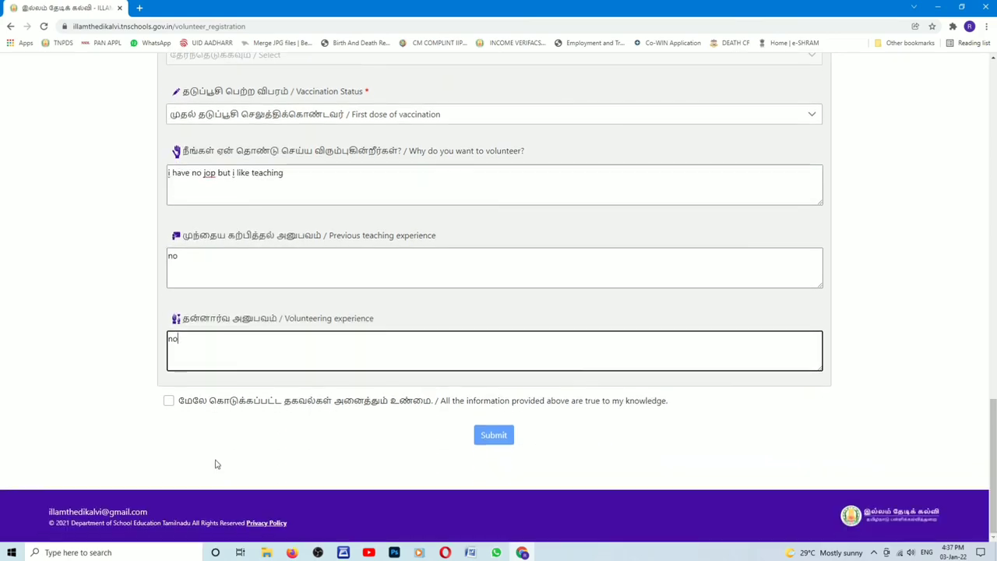
# Step: Tick the declaration, submit the registration, and open printing for the confirmation with Ctrl+P
pyautogui.click(168, 401)
pyautogui.scroll(1, 855, 363)
pyautogui.scroll(-1, 855, 363)
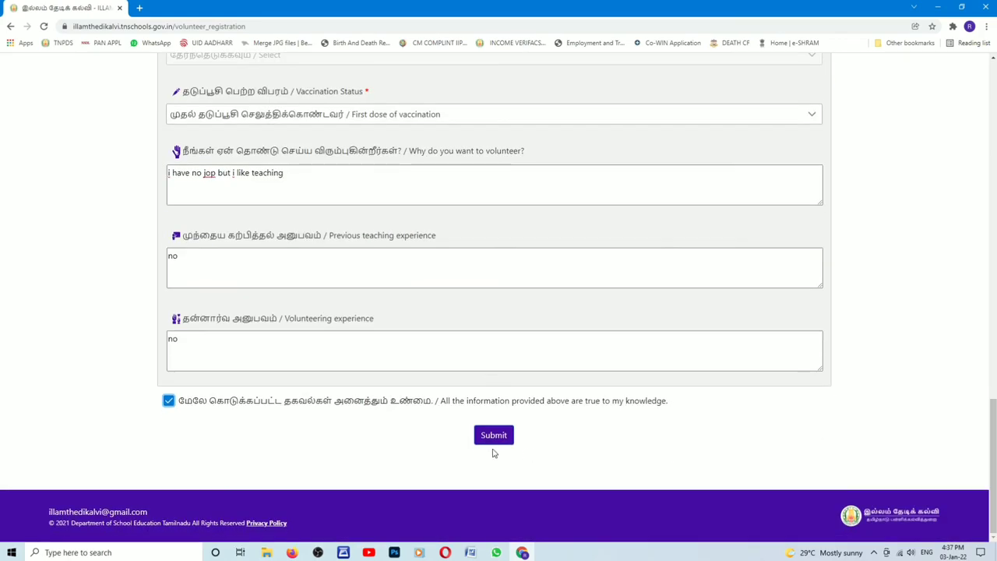
pyautogui.click(497, 434)
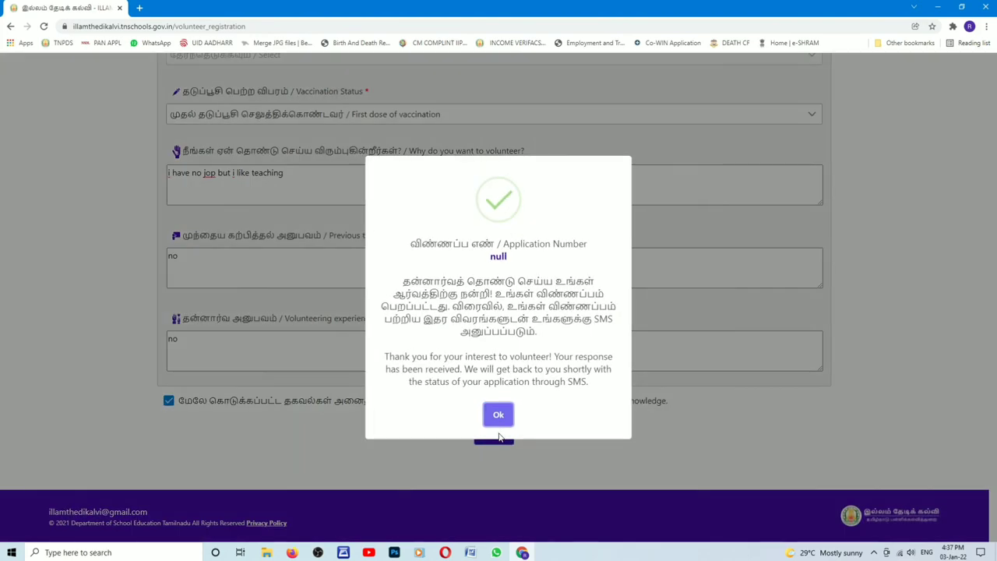
pyautogui.hotkey('ctrl', 'p')
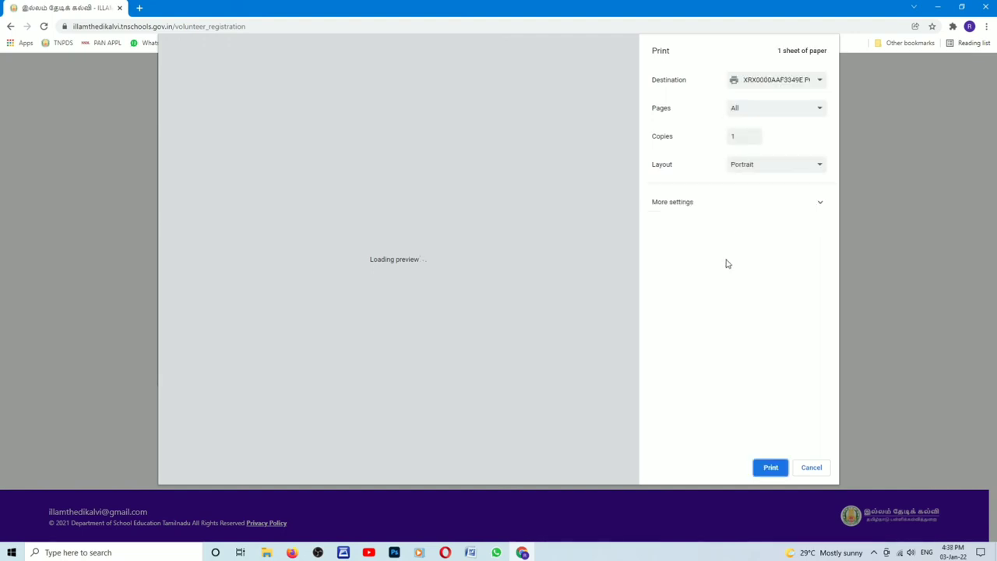
# Step: Print the confirmation page on A4 after checking More settings, then switch to OBS Studio
pyautogui.click(717, 219)
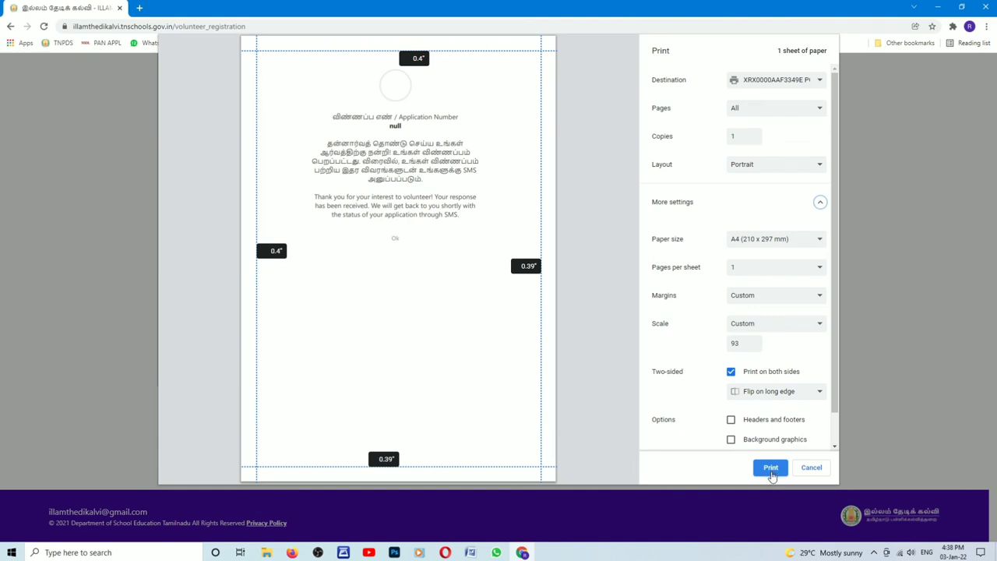
pyautogui.click(771, 469)
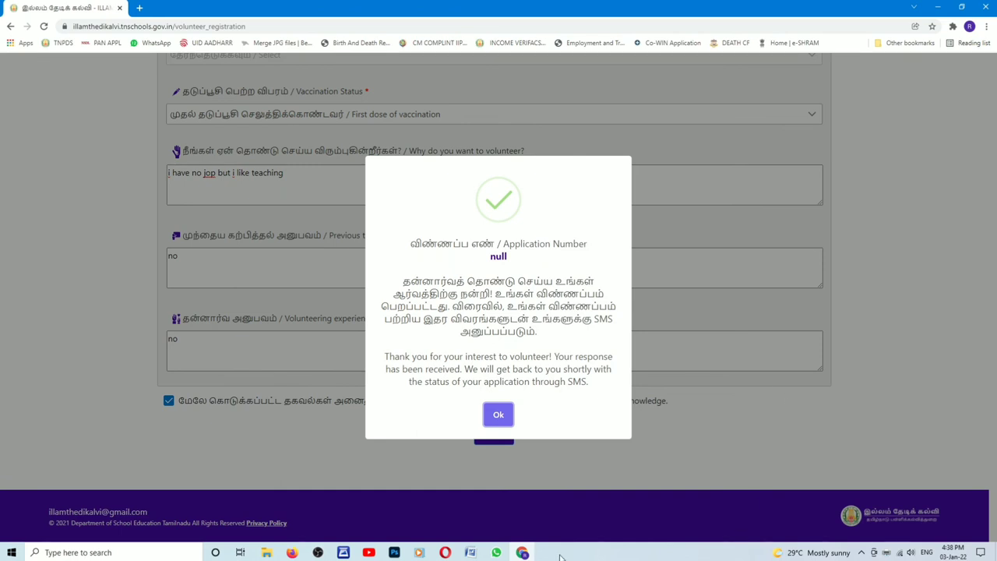
pyautogui.click(318, 552)
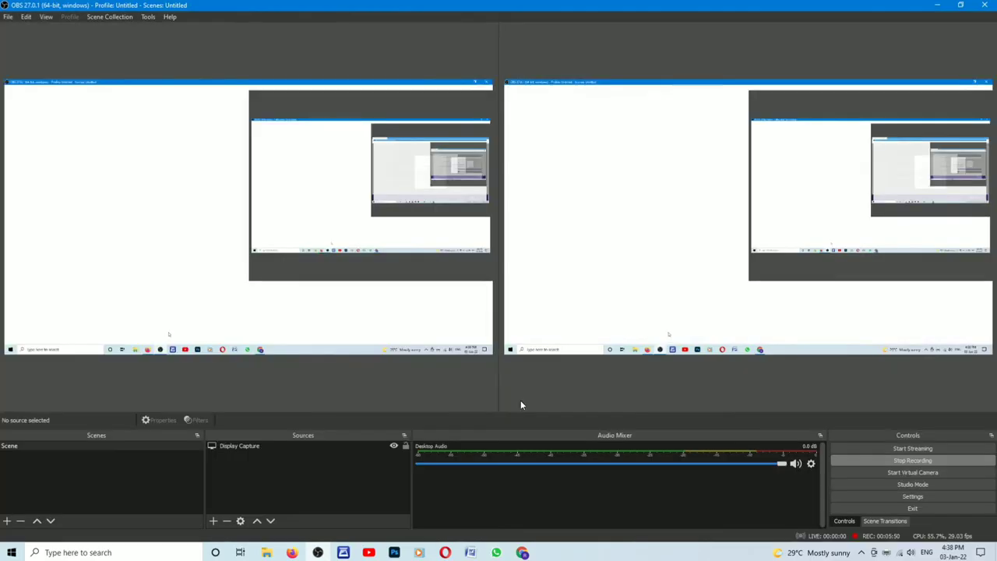